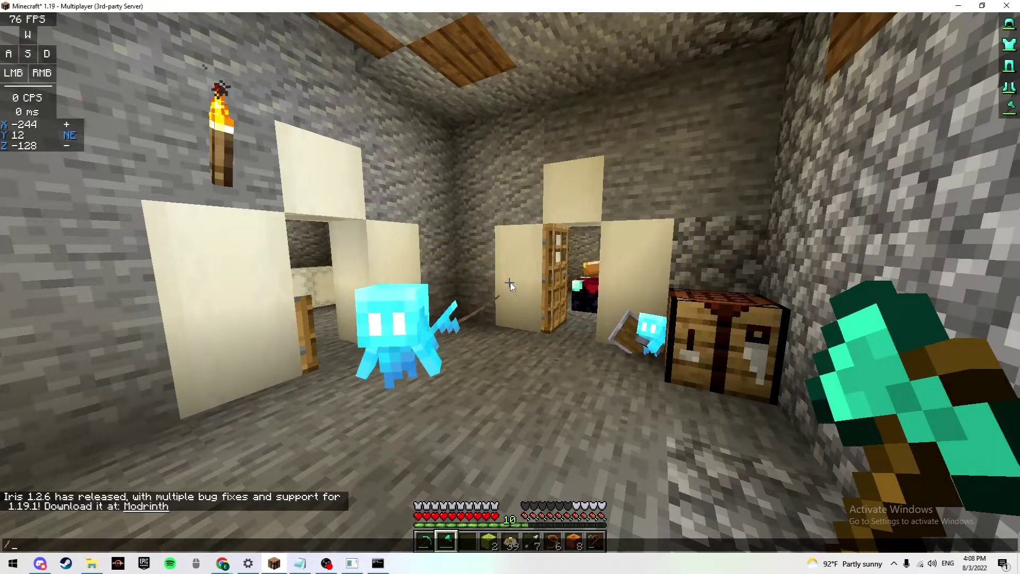
# Step: Run a give command for minecraft:command_block targeting the player, and hold the received block
pyautogui.write('game')
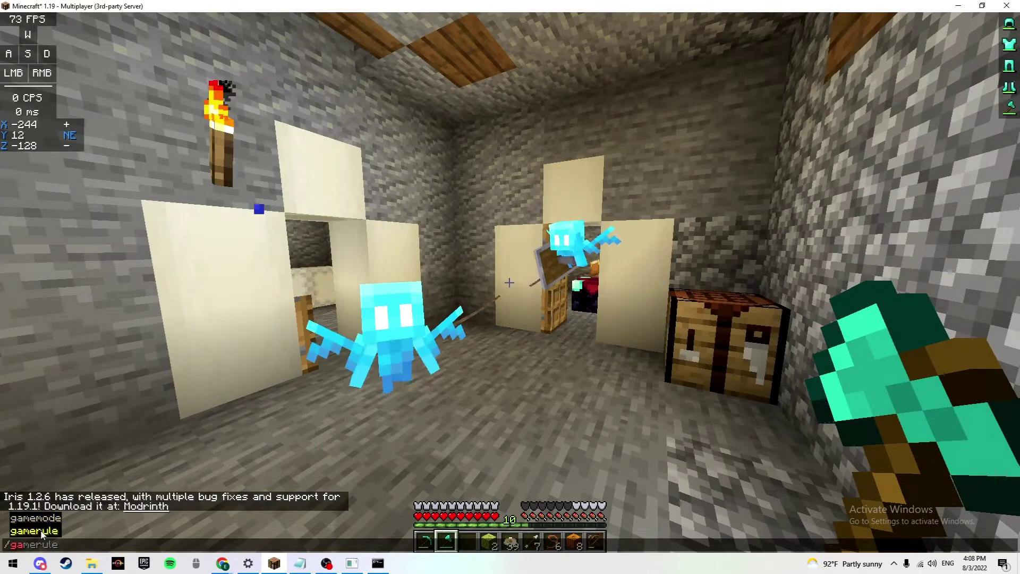
pyautogui.press('BackSpace')
pyautogui.press('BackSpace')
pyautogui.press('BackSpace')
pyautogui.write('ive')
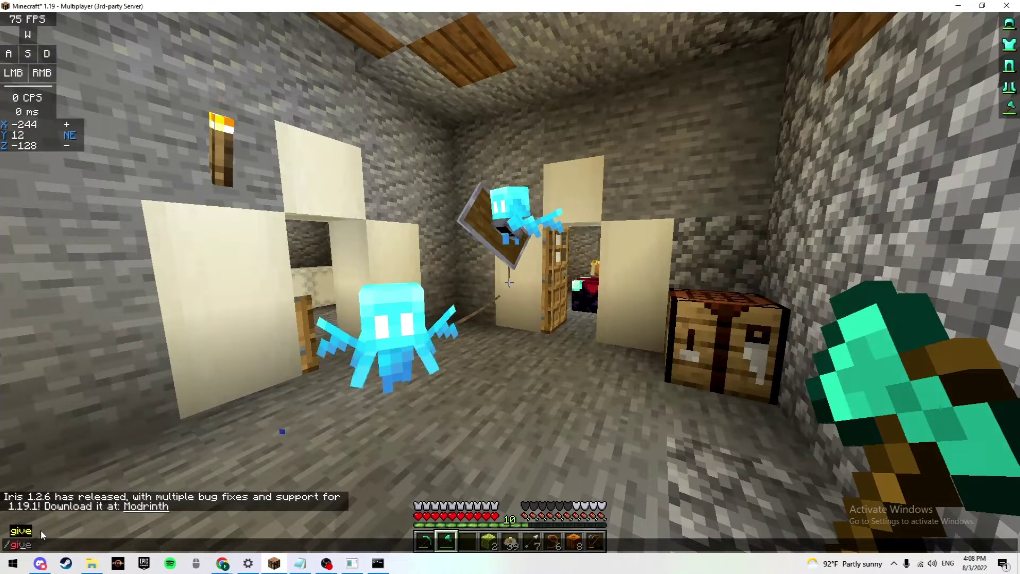
pyautogui.press('Tab')
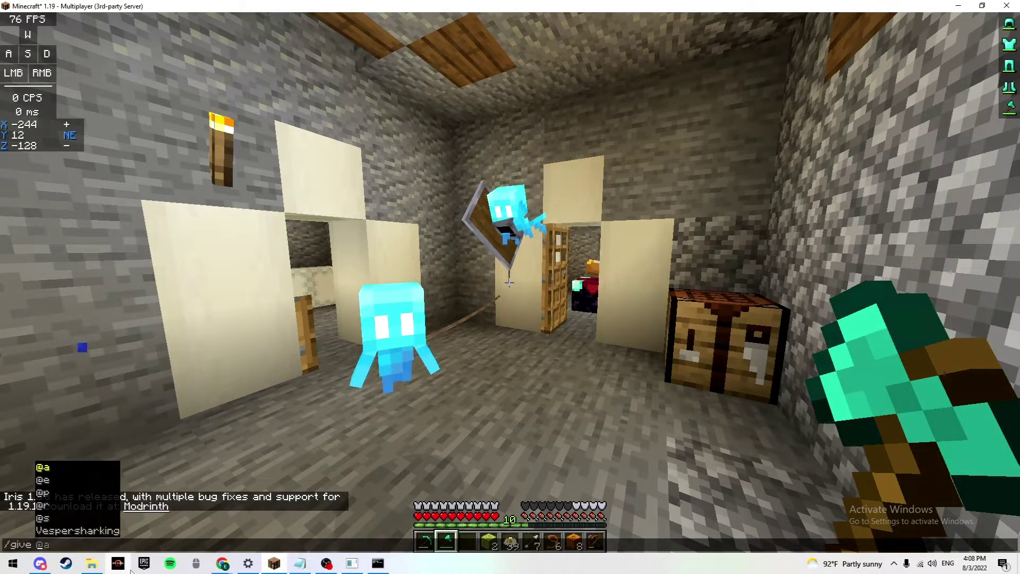
pyautogui.click(77, 530)
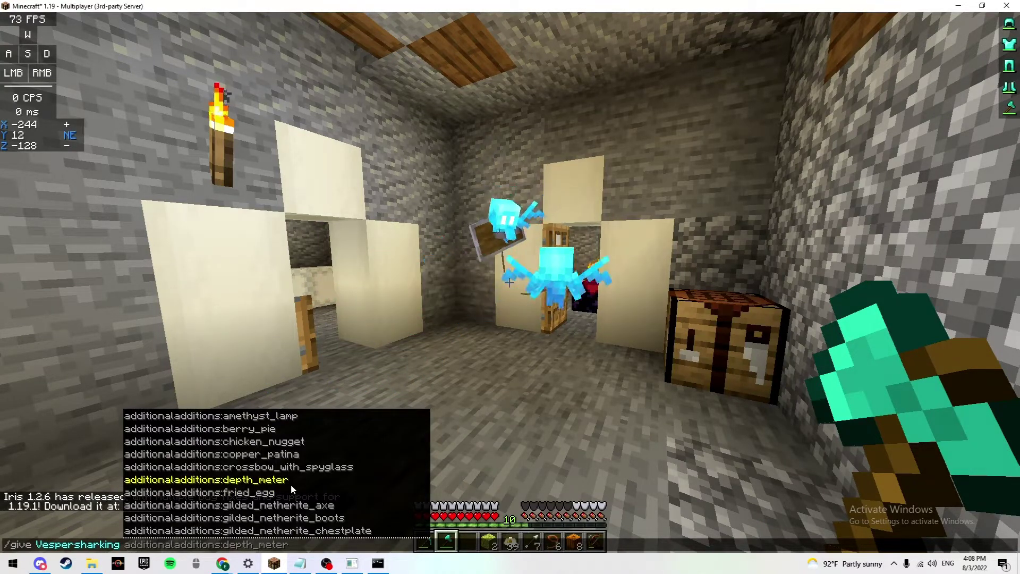
pyautogui.write('co')
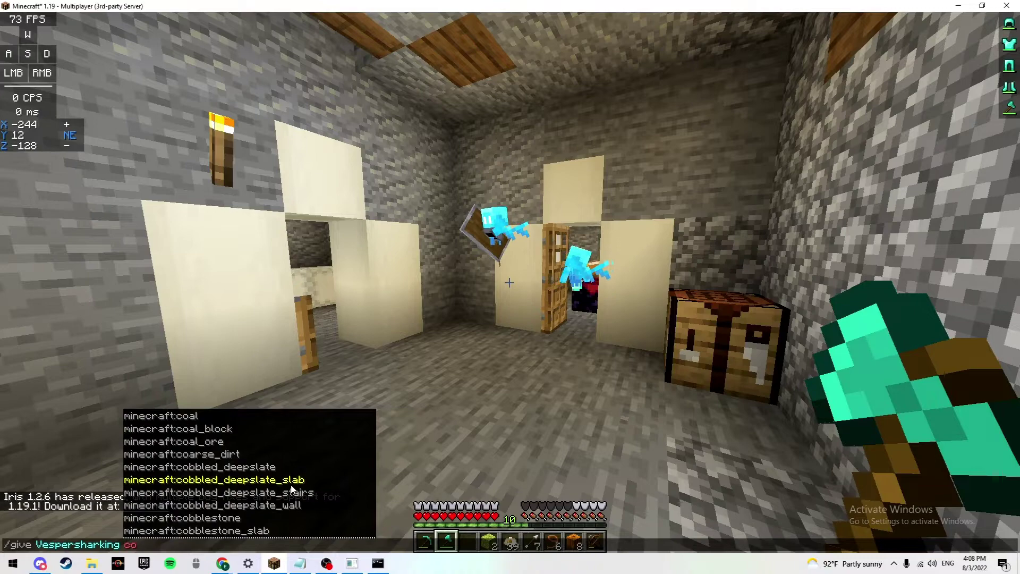
pyautogui.write('mm')
pyautogui.click(255, 494)
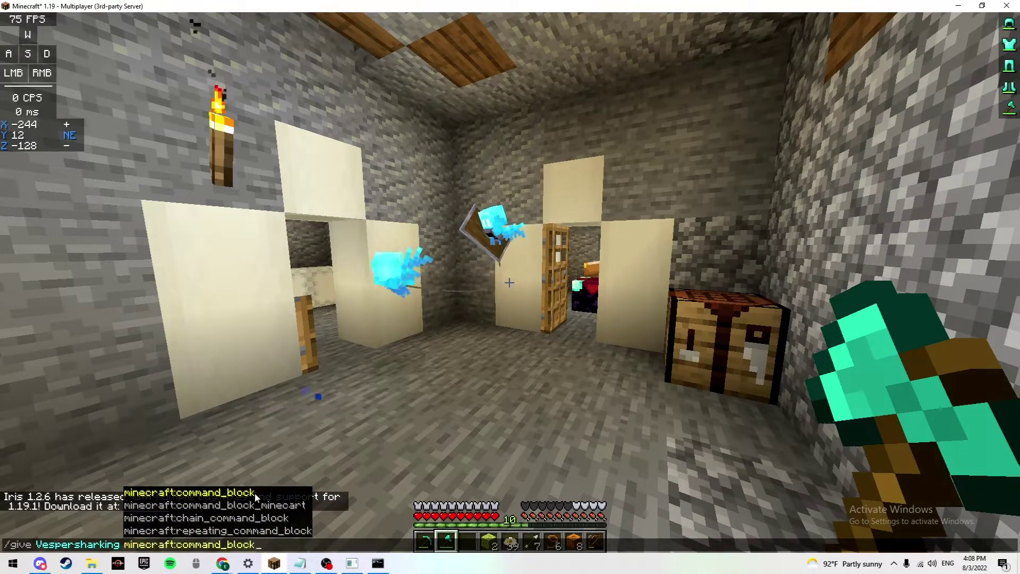
pyautogui.press('Return')
pyautogui.press('3')
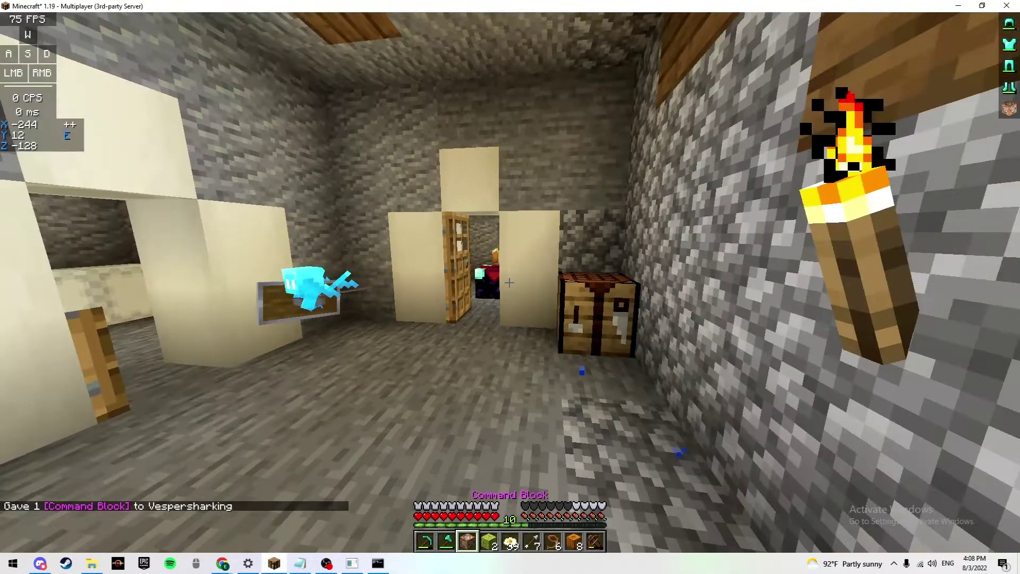
# Step: Switch the game mode to creative with the gamemode command and go back down the hallway
pyautogui.press('w')
pyautogui.press('/')
pyautogui.write('ga')
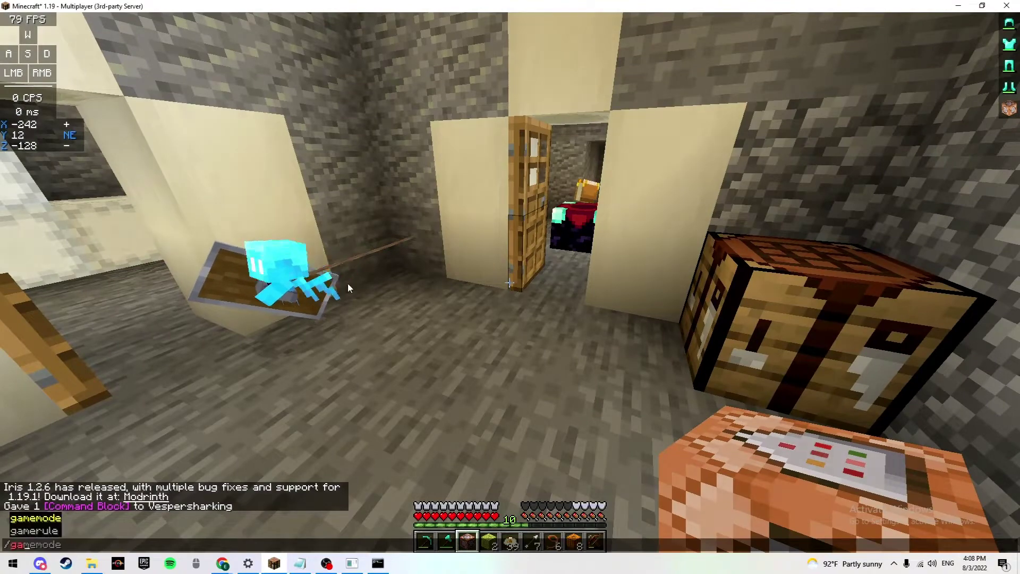
pyautogui.press('Tab')
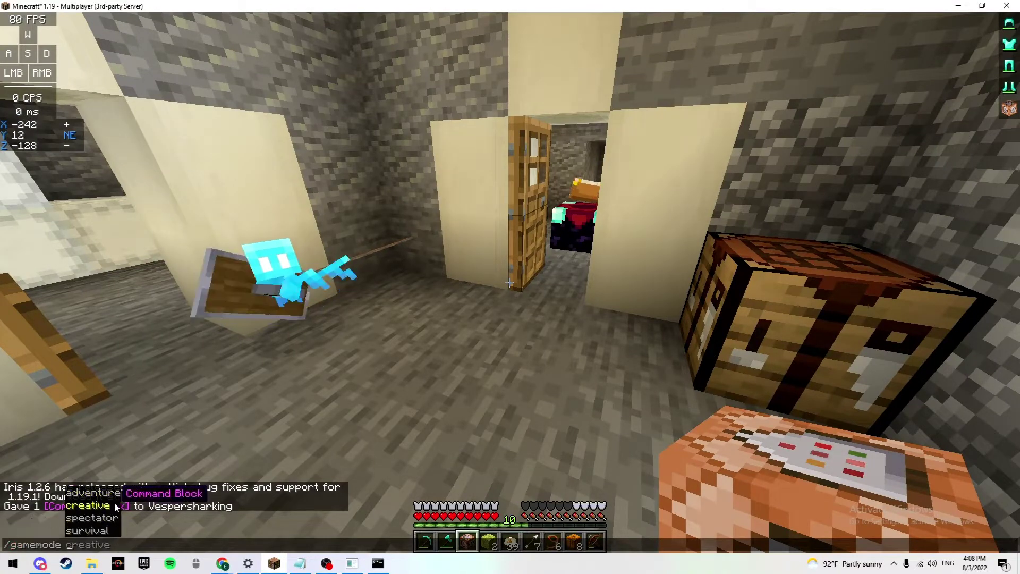
pyautogui.click(116, 508)
pyautogui.press('Return')
pyautogui.press('space')
pyautogui.press('space')
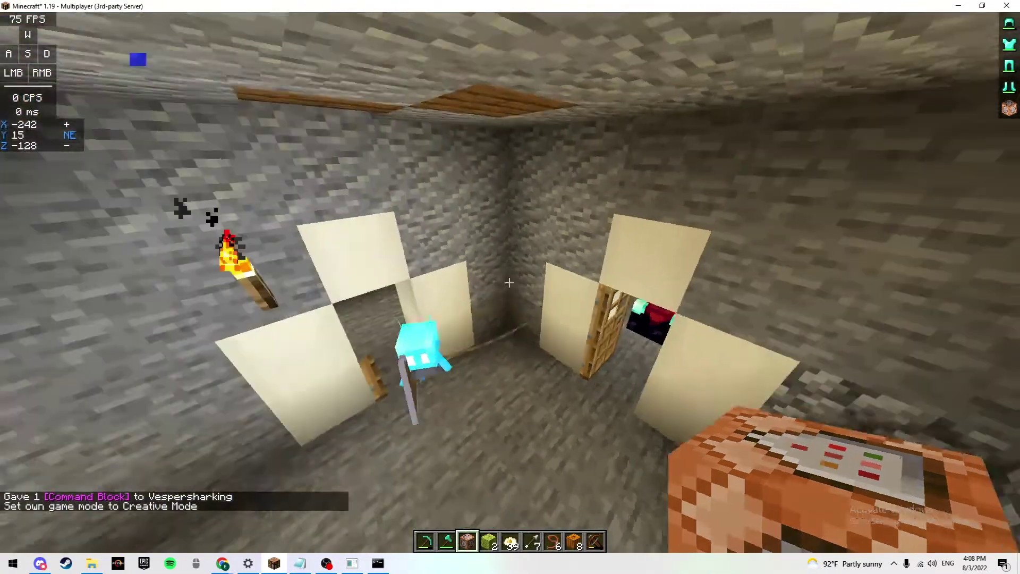
pyautogui.press('s')
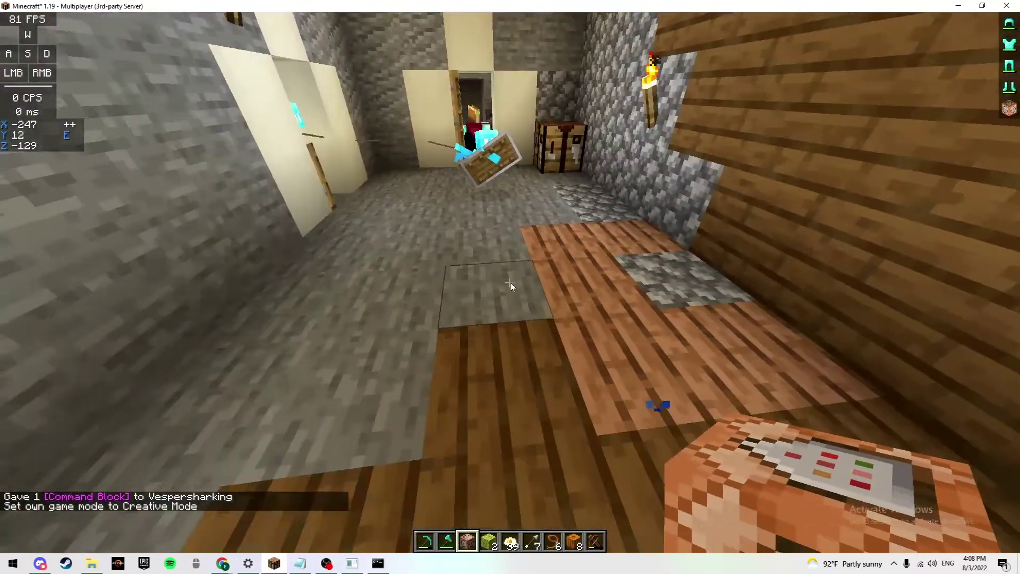
# Step: Switch to the server console, enter /op without running it, and return to the game
pyautogui.press('Escape')
pyautogui.click(378, 563)
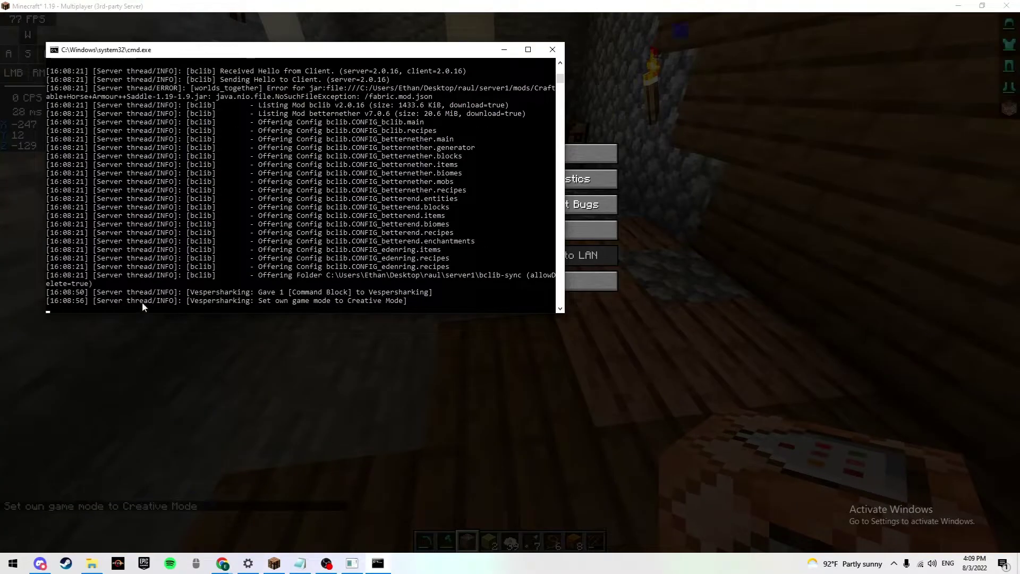
pyautogui.write('/op')
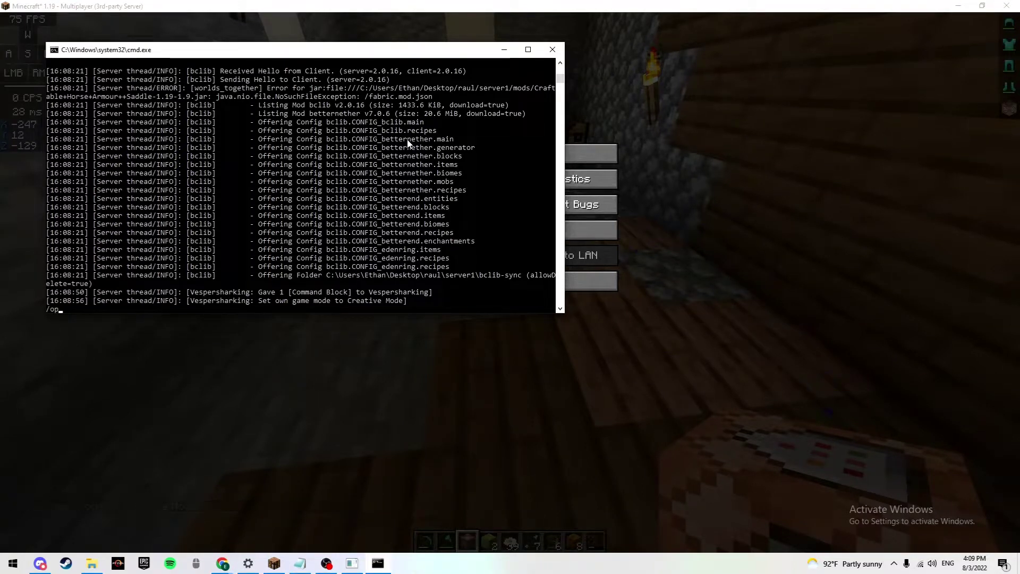
pyautogui.click(504, 50)
pyautogui.press('Escape')
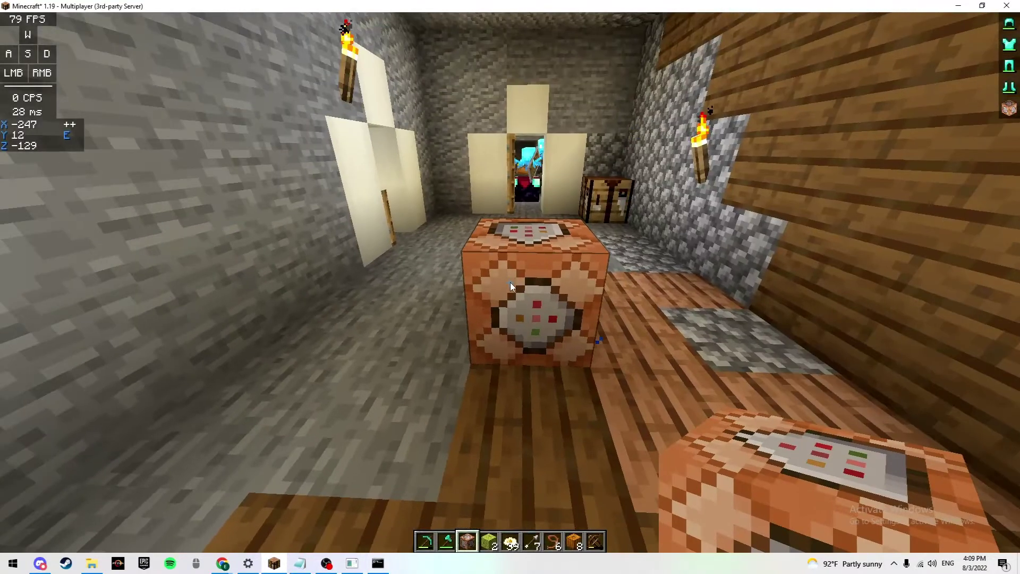
# Step: Try to open the command block placed on the hallway floor
pyautogui.rightClick(510, 287)
pyautogui.write('dsf')
pyautogui.press('Return')
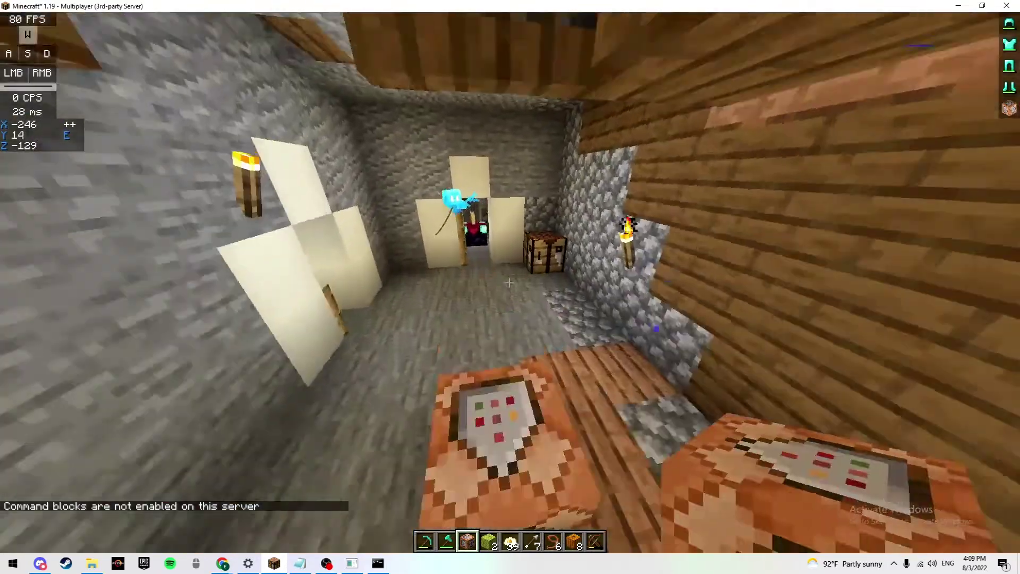
# Step: Switch to Chrome to view the video "How to Enable Command Blocks on a Minecraft Server", and return to Minecraft
pyautogui.press('Escape')
pyautogui.moveTo(222, 563)
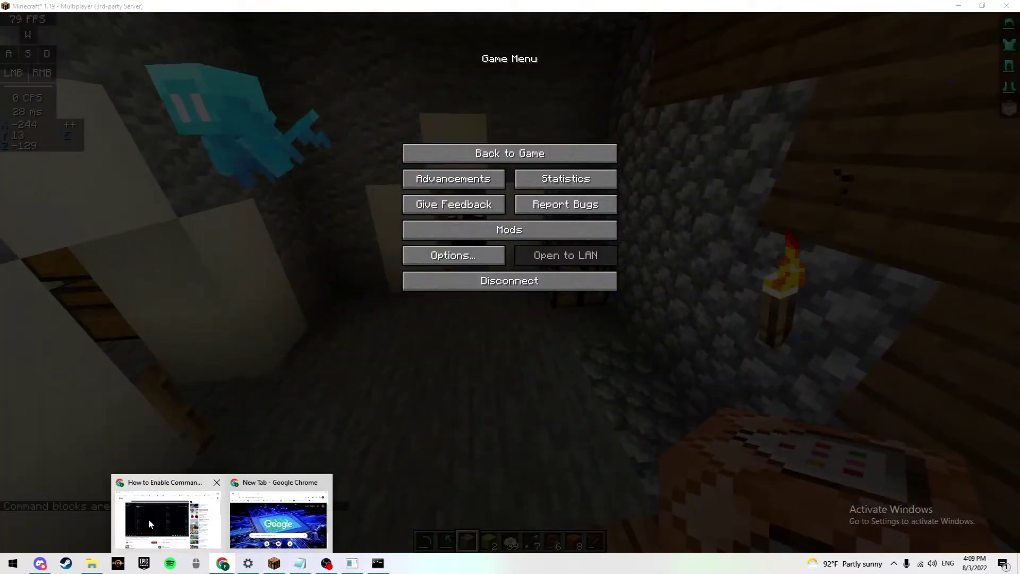
pyautogui.click(148, 518)
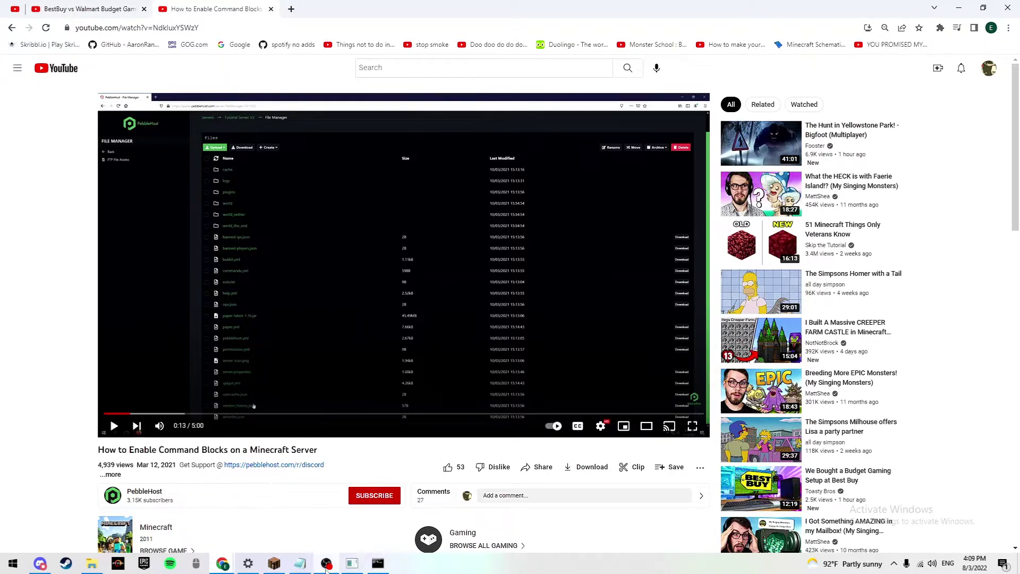
pyautogui.click(274, 563)
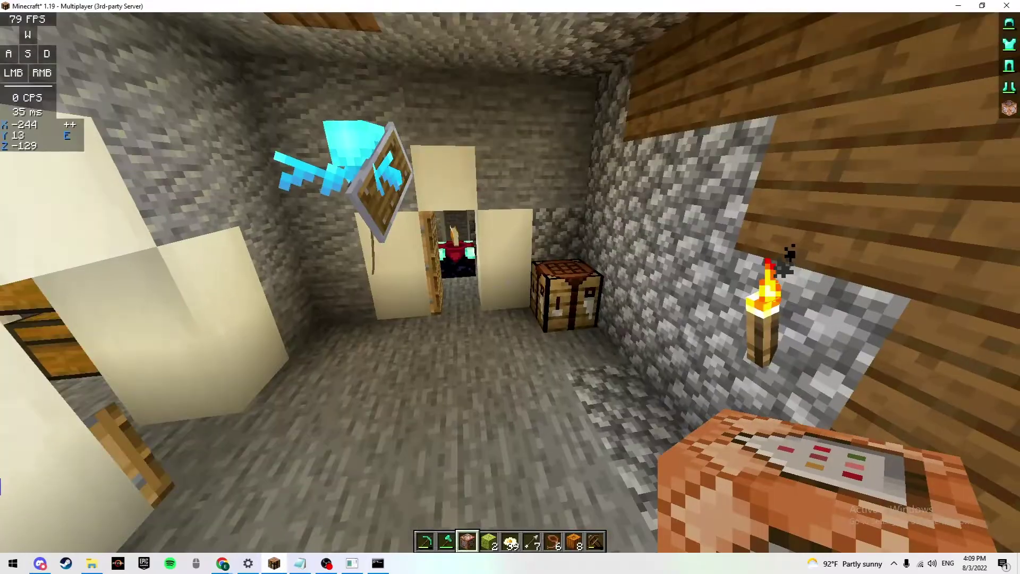
pyautogui.press('w')
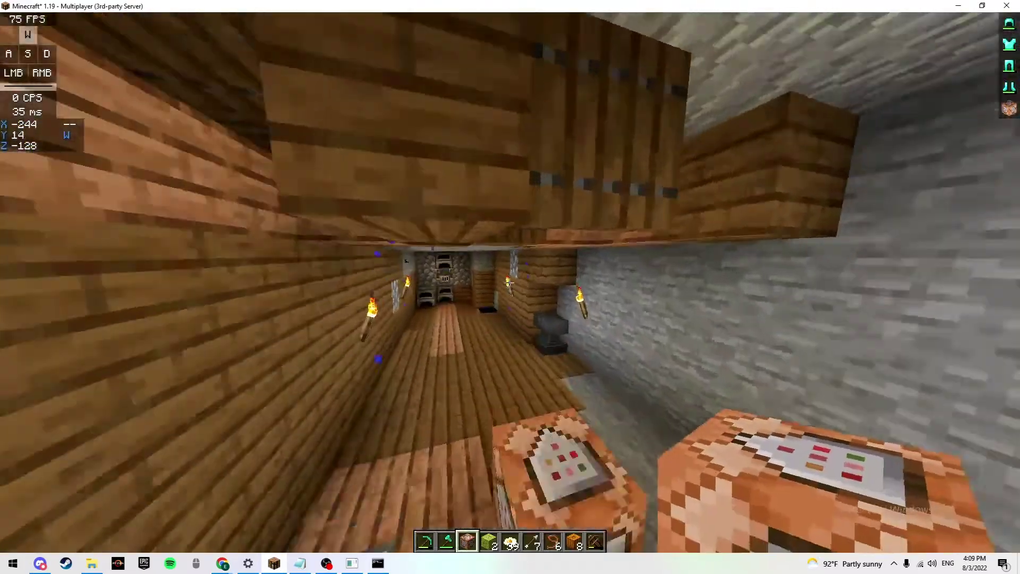
pyautogui.press('w')
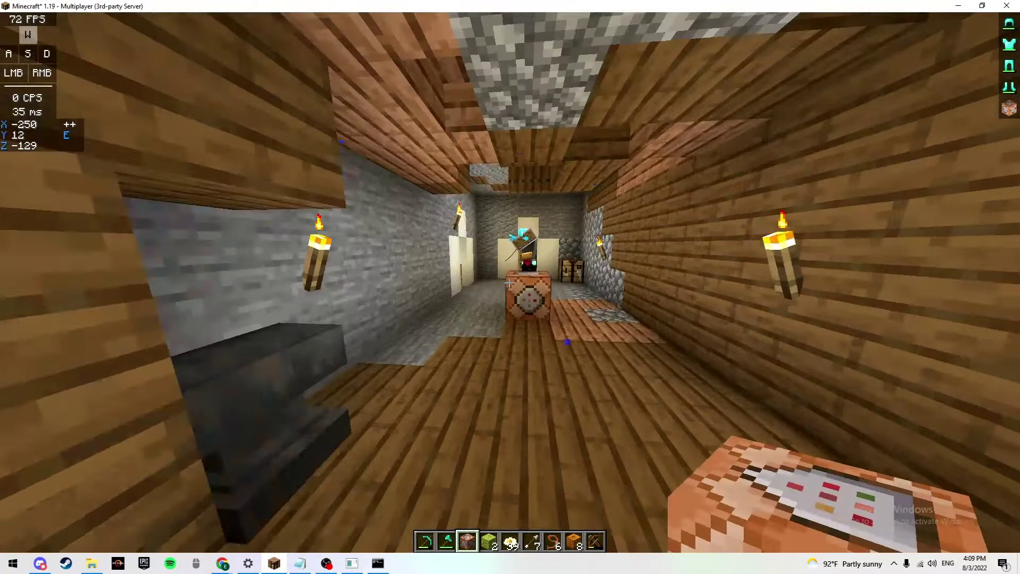
pyautogui.press('w')
pyautogui.press('e')
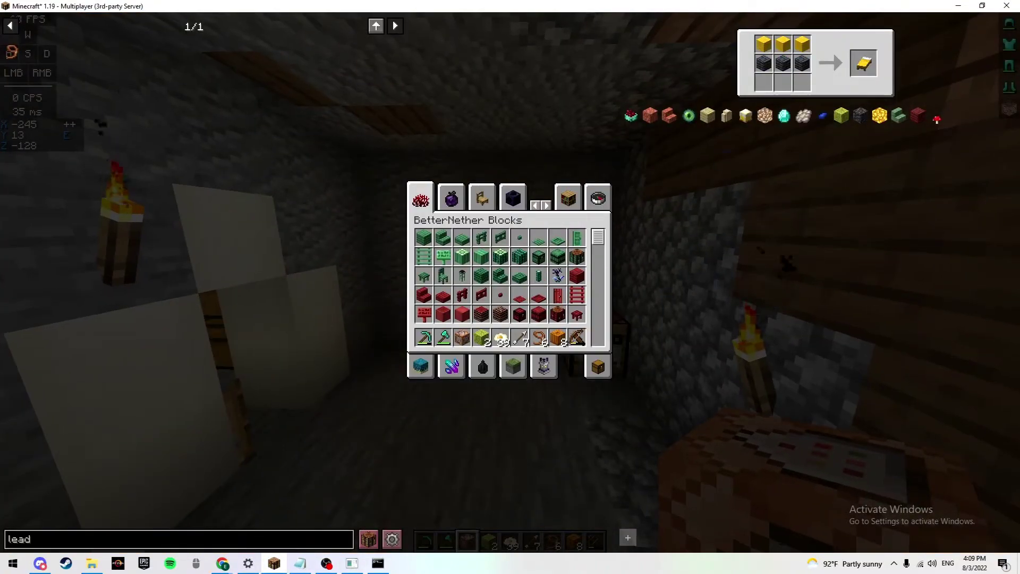
# Step: Shut down the Minecraft server by closing its command prompt and answering y to terminate the batch job
pyautogui.rightClick(377, 563)
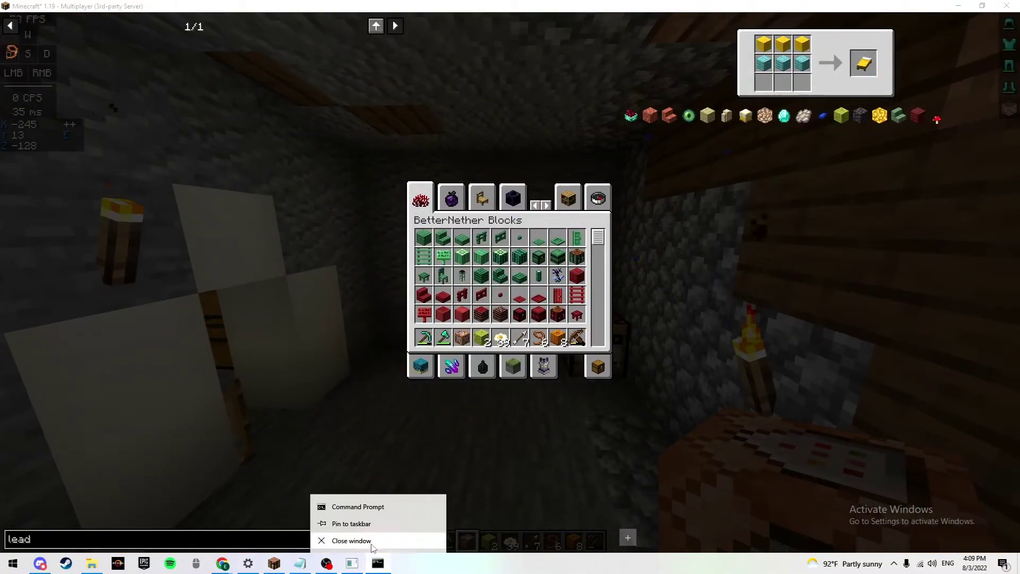
pyautogui.click(373, 542)
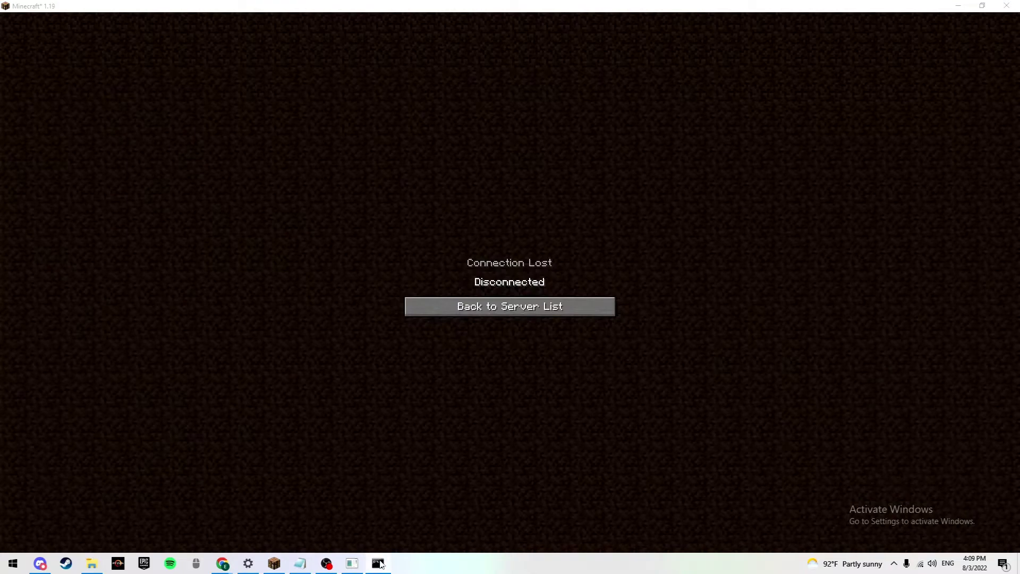
pyautogui.click(379, 563)
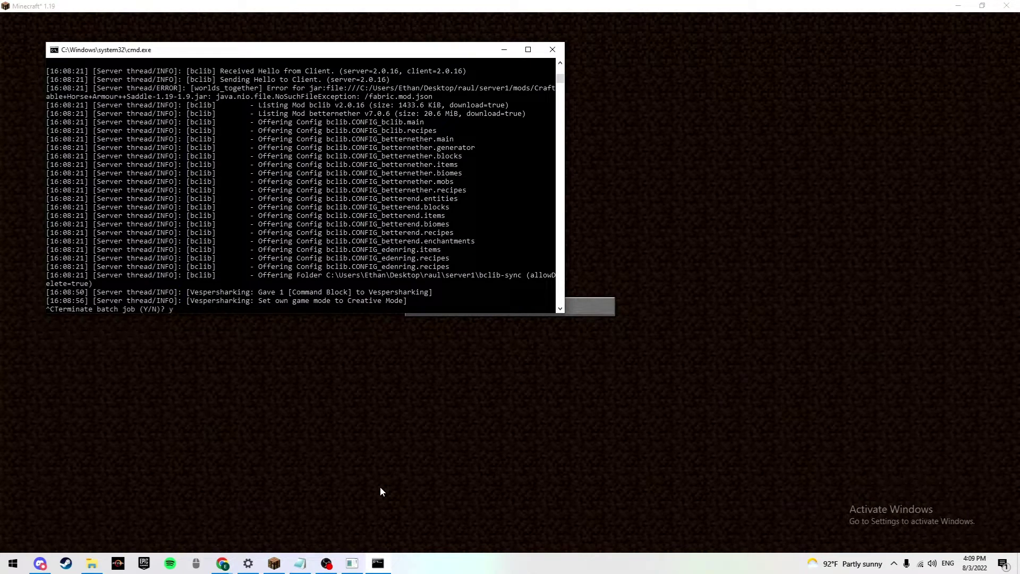
pyautogui.write('y')
pyautogui.press('Return')
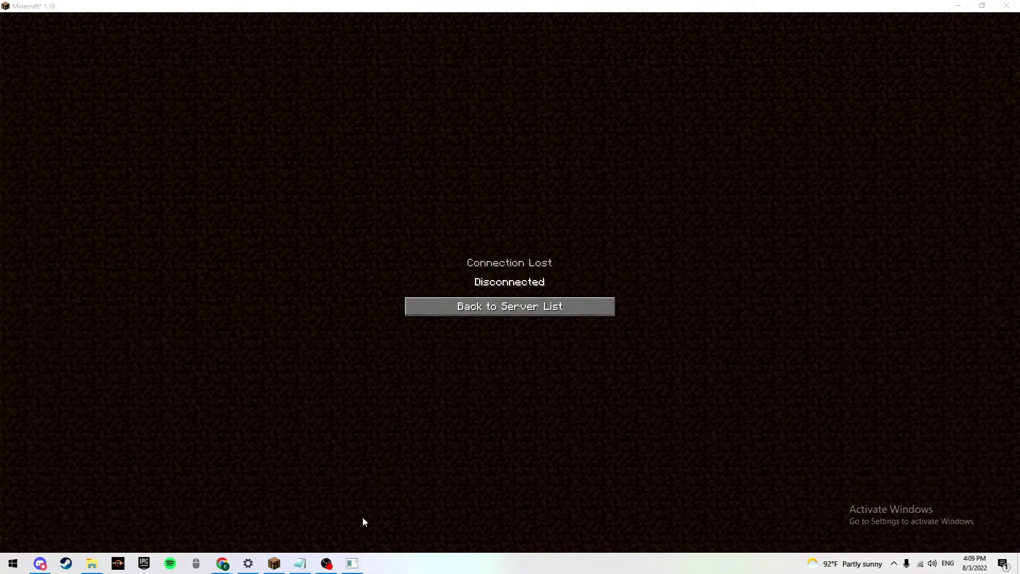
# Step: Bring up the playit.gg tunnel program and close it
pyautogui.rightClick(350, 564)
pyautogui.click(350, 564)
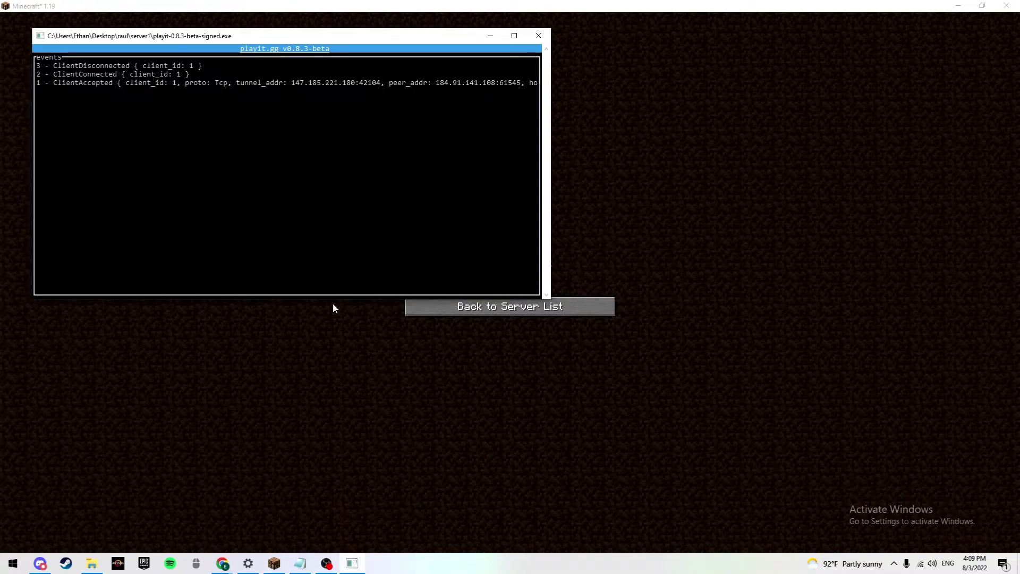
pyautogui.click(538, 36)
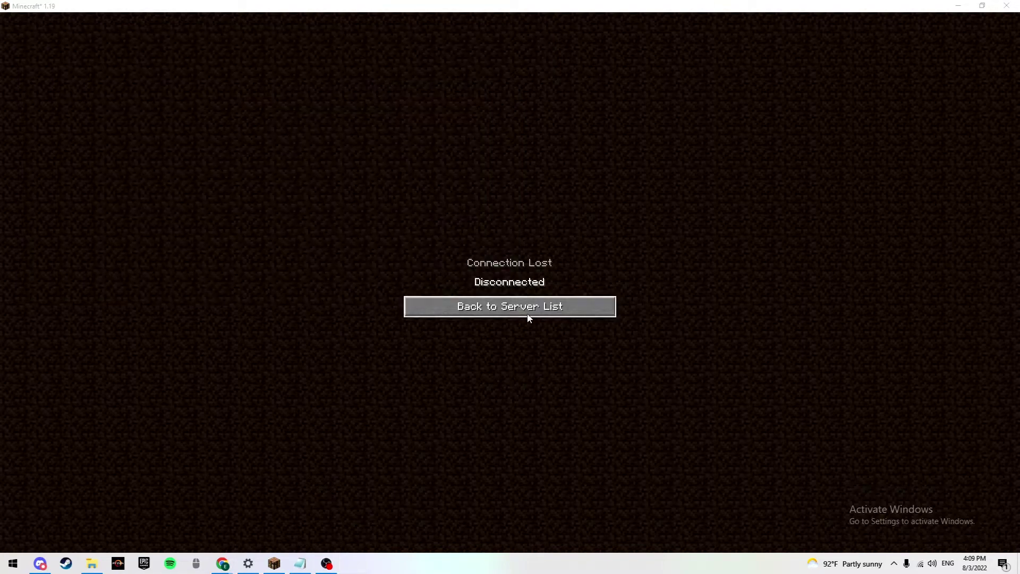
# Step: Return to the multiplayer server list, and clear the Minecraft, Chrome and Settings windows off the desktop
pyautogui.click(506, 304)
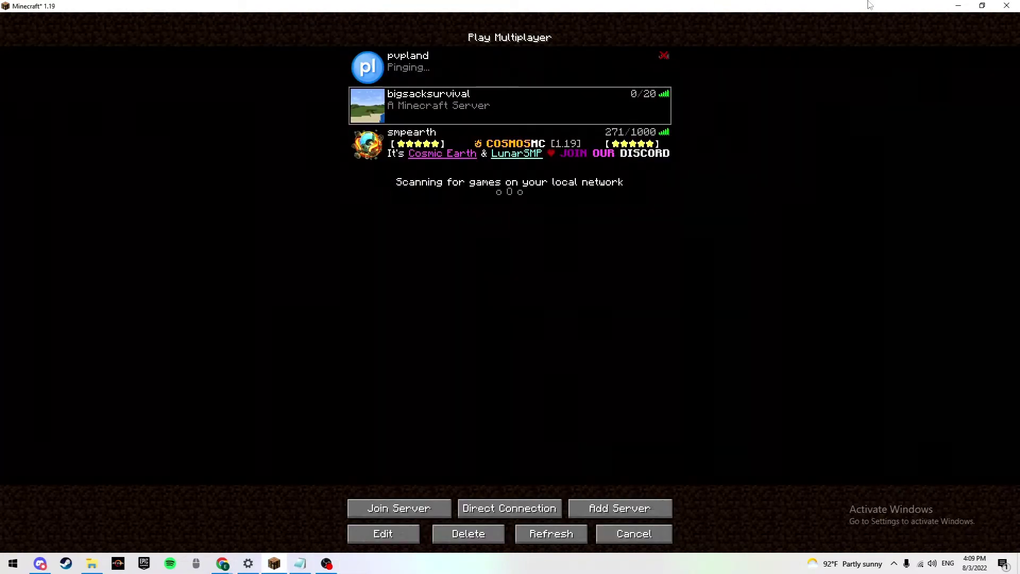
pyautogui.click(958, 6)
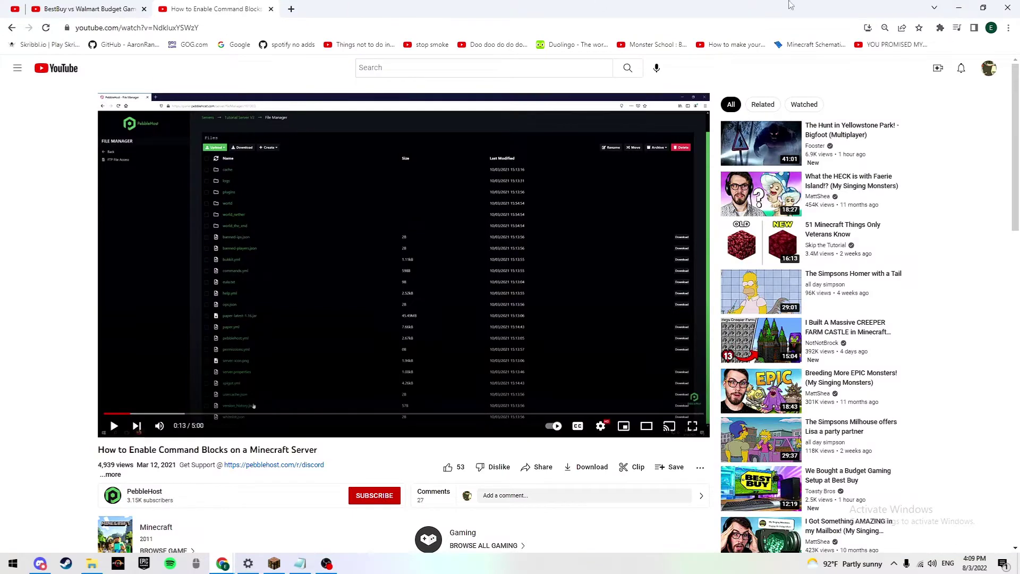
pyautogui.click(958, 8)
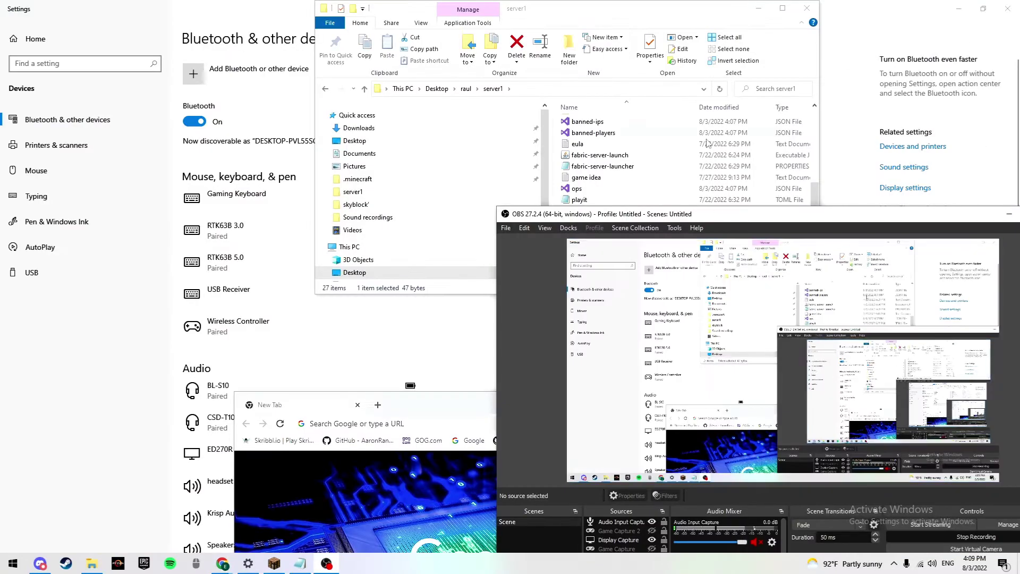
pyautogui.click(1007, 8)
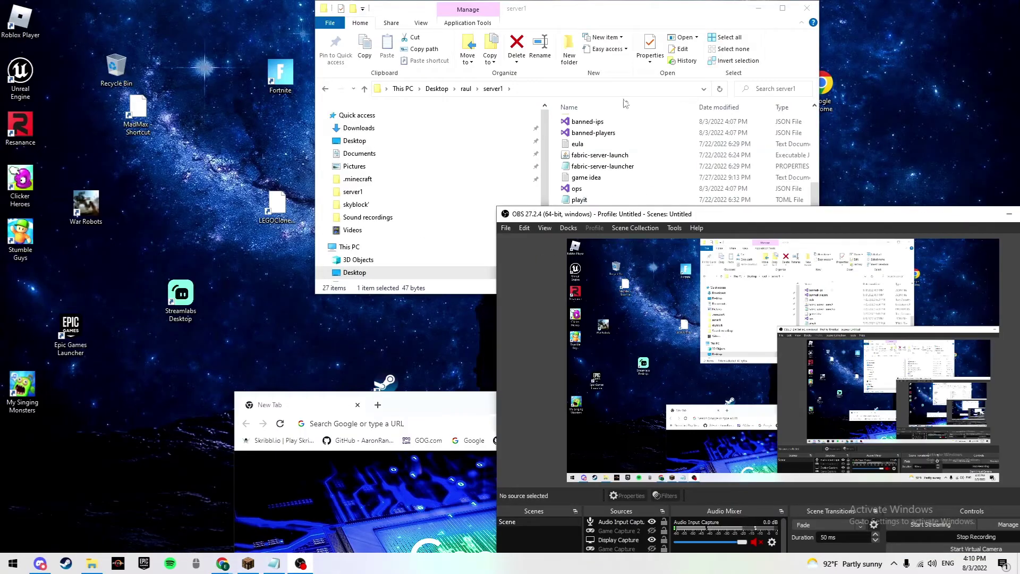
# Step: Replace the open folder window with a new File Explorer window and browse from Desktop to the server1 folder
pyautogui.moveTo(576, 19); pyautogui.dragTo(317, 24)
pyautogui.click(498, 13)
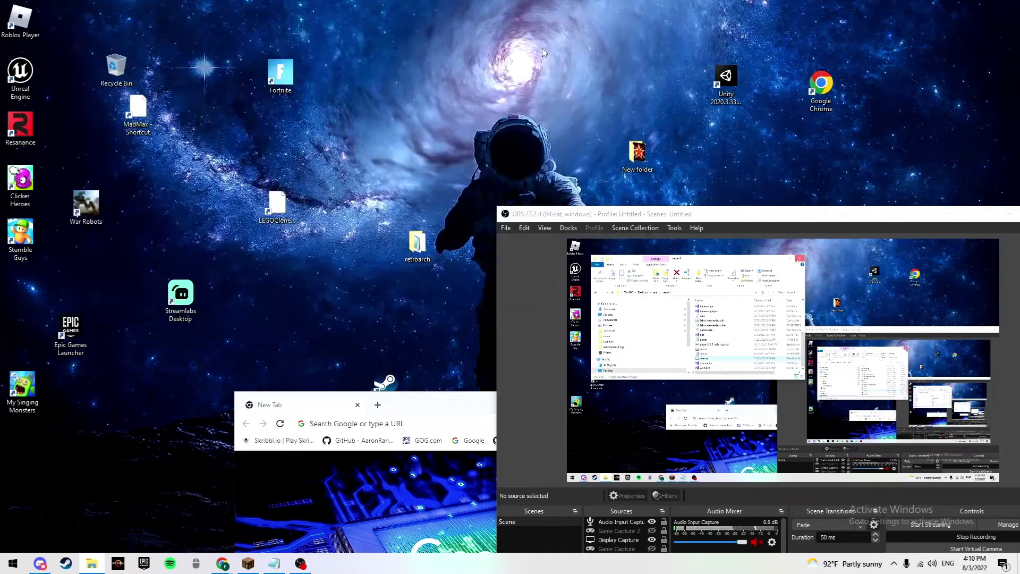
pyautogui.click(92, 563)
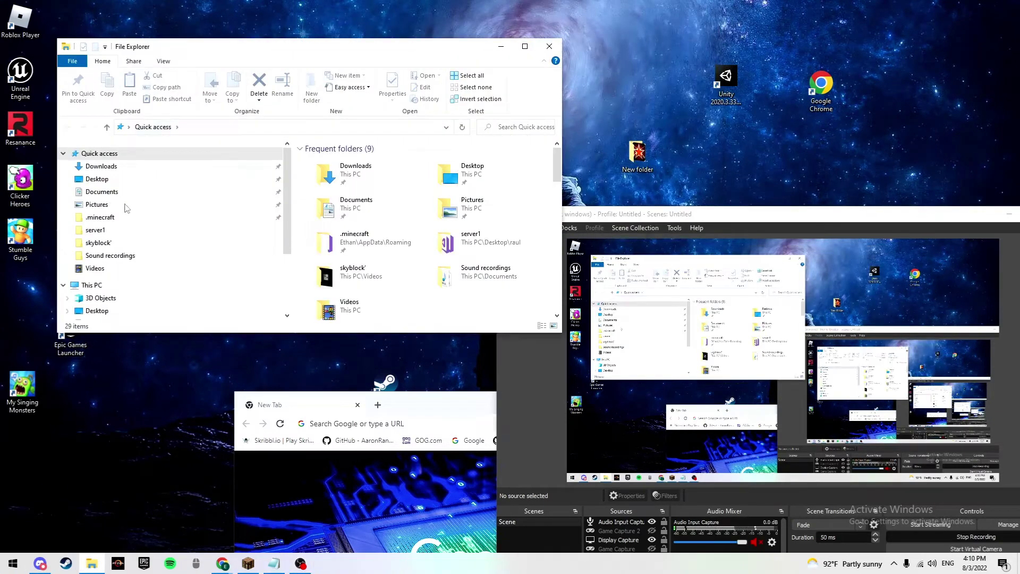
pyautogui.click(92, 180)
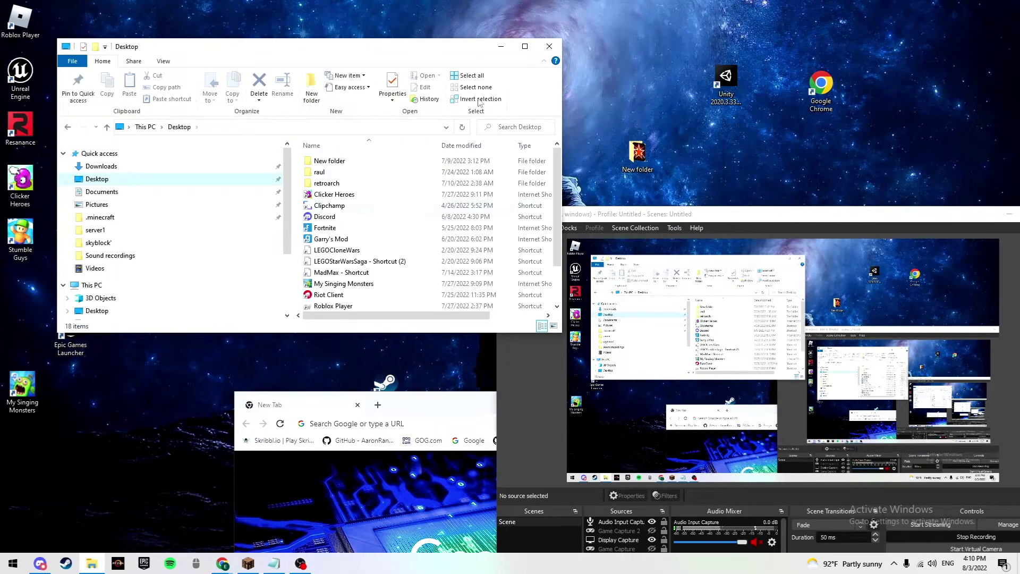
pyautogui.doubleClick(320, 173)
pyautogui.doubleClick(323, 162)
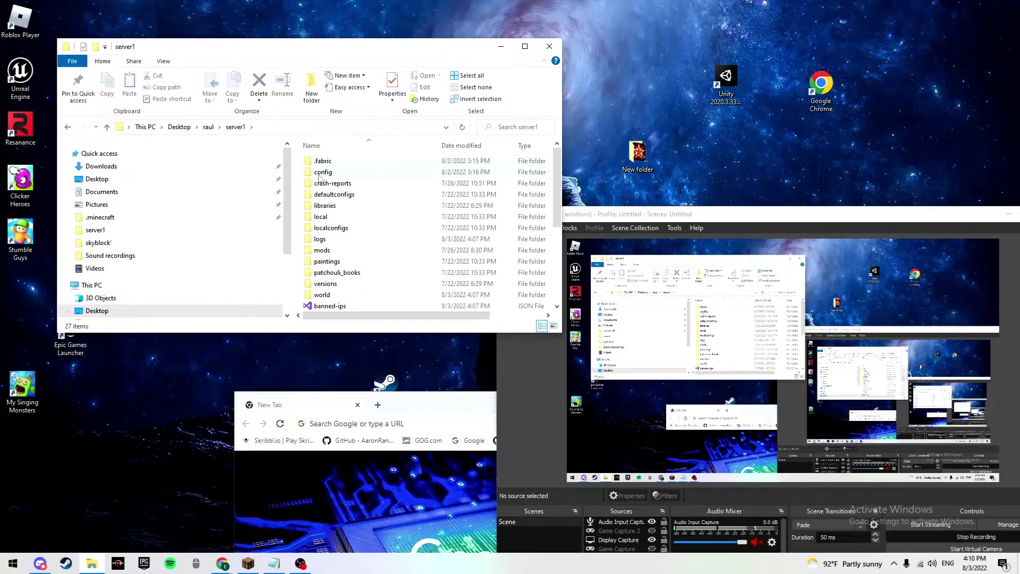
pyautogui.scroll(-4, 321, 181)
pyautogui.scroll(4, 322, 182)
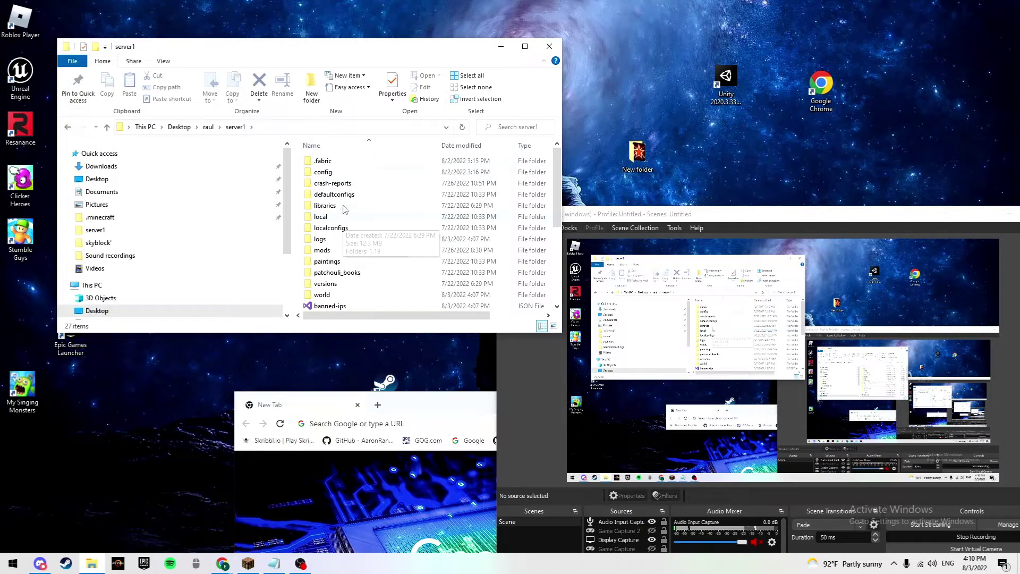
pyautogui.doubleClick(324, 172)
pyautogui.scroll(-7, 321, 191)
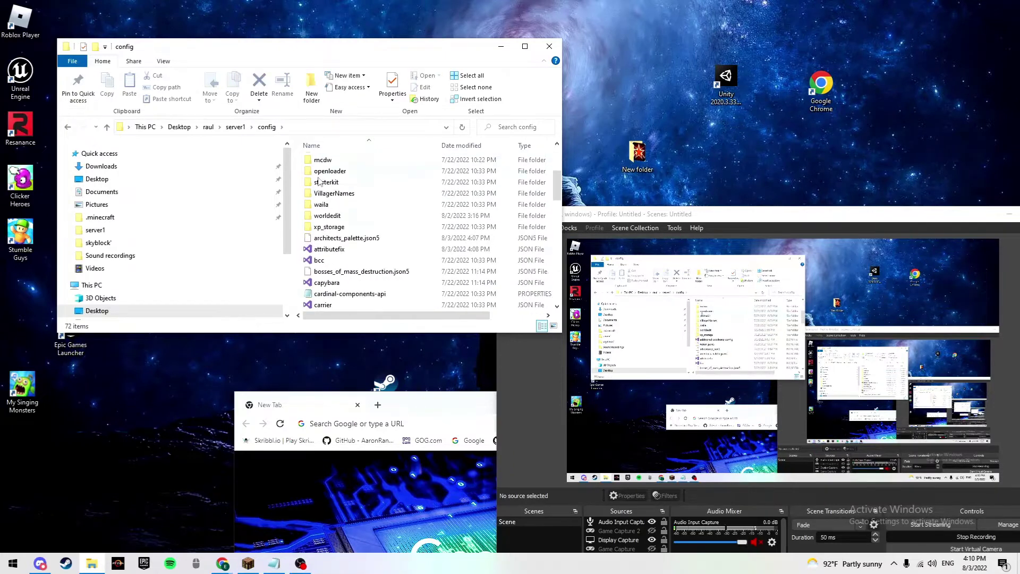
pyautogui.scroll(-8, 318, 196)
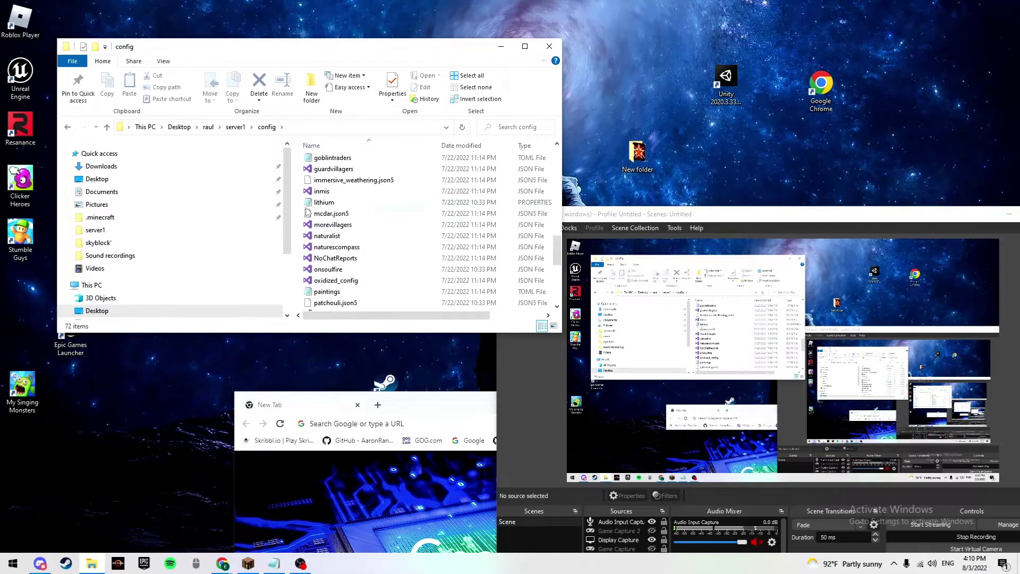
pyautogui.click(68, 128)
# Step: Open the server PROPERTIES file from the server1 folder and look through its settings
pyautogui.scroll(-5, 375, 229)
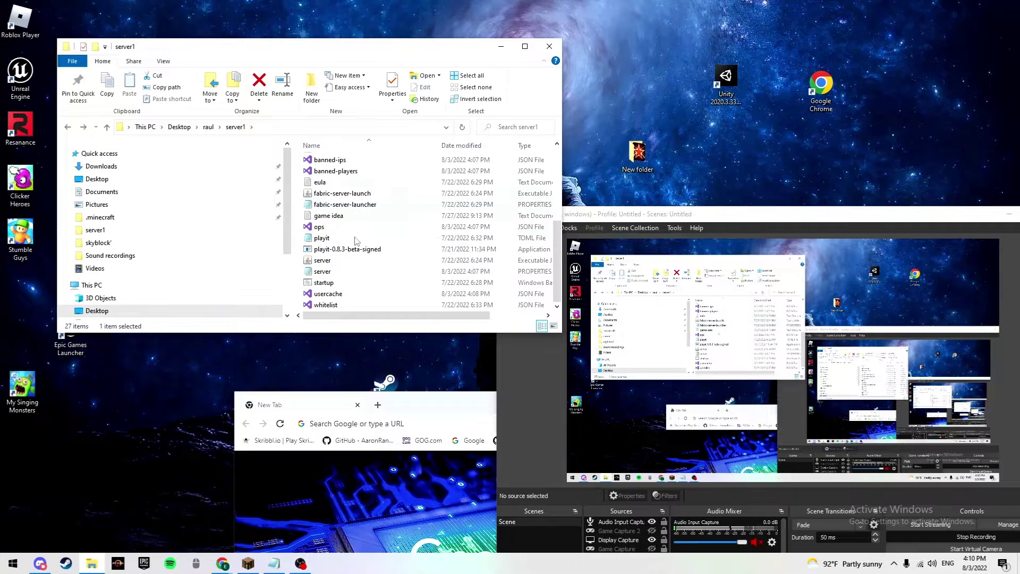
pyautogui.doubleClick(348, 272)
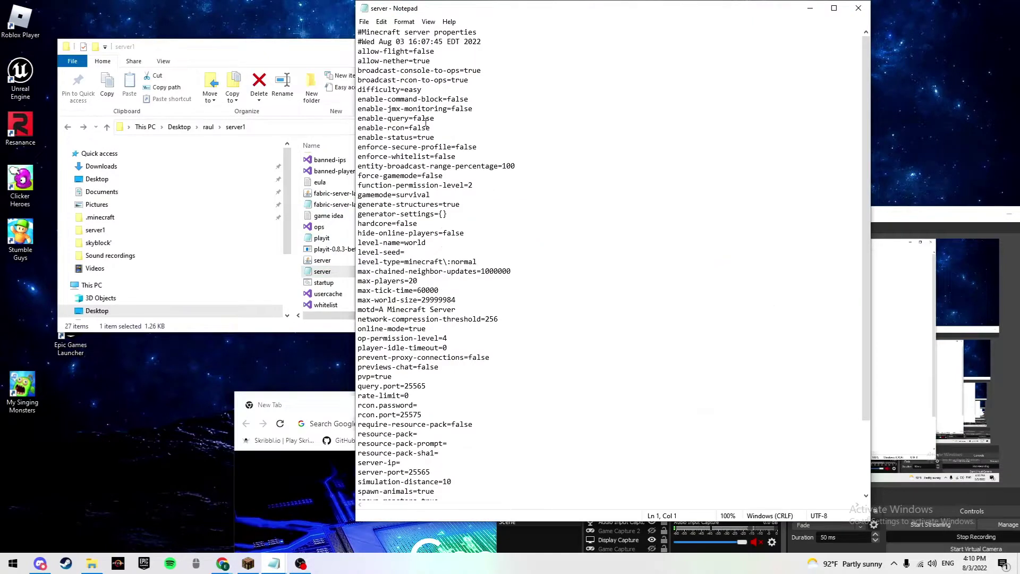
pyautogui.scroll(-3, 516, 338)
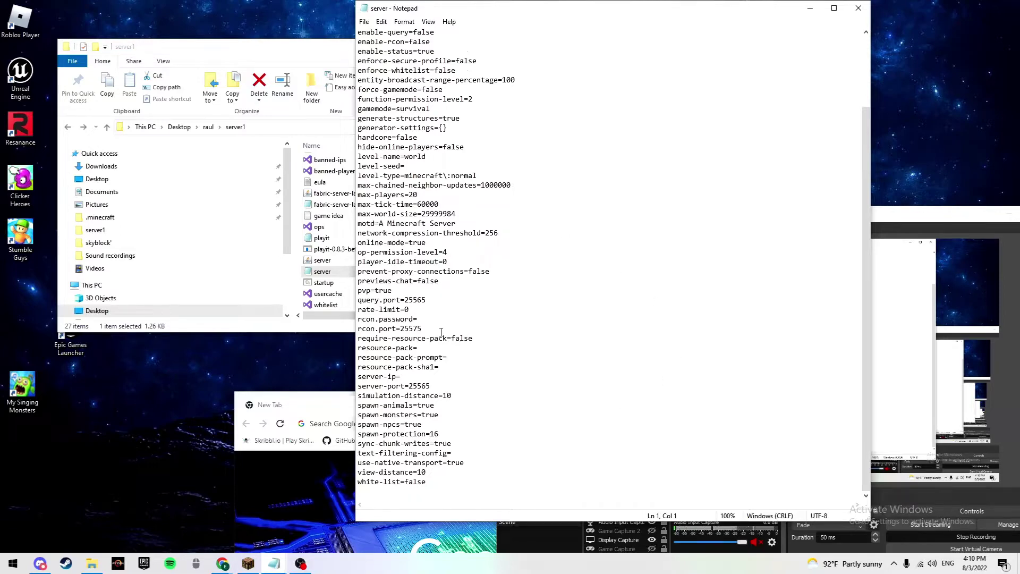
pyautogui.scroll(3, 395, 357)
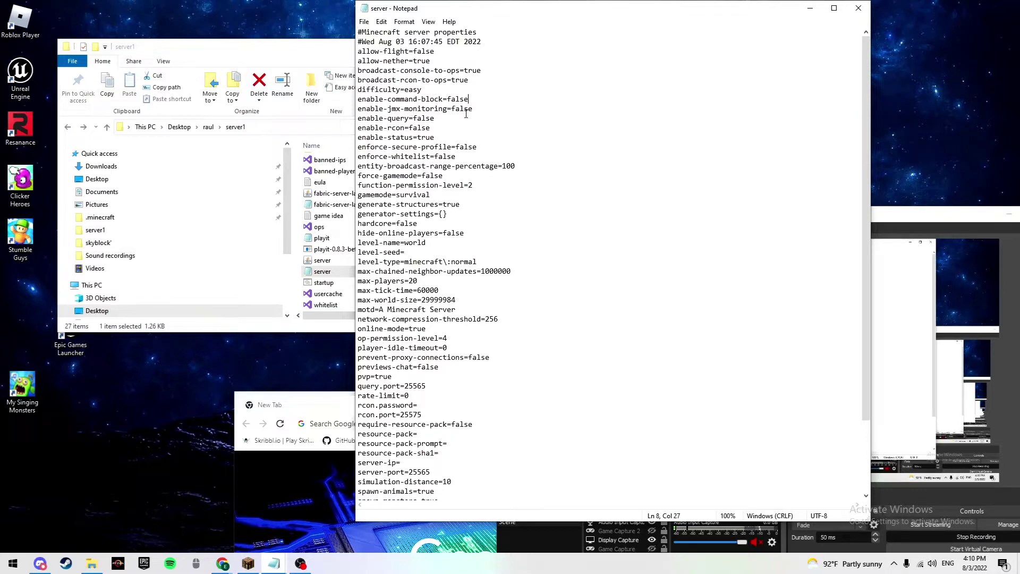
# Step: Set enable-command-block to true in the server properties, save the file and close it
pyautogui.press('BackSpace')
pyautogui.press('BackSpace')
pyautogui.press('BackSpace')
pyautogui.scroll(-3, 464, 317)
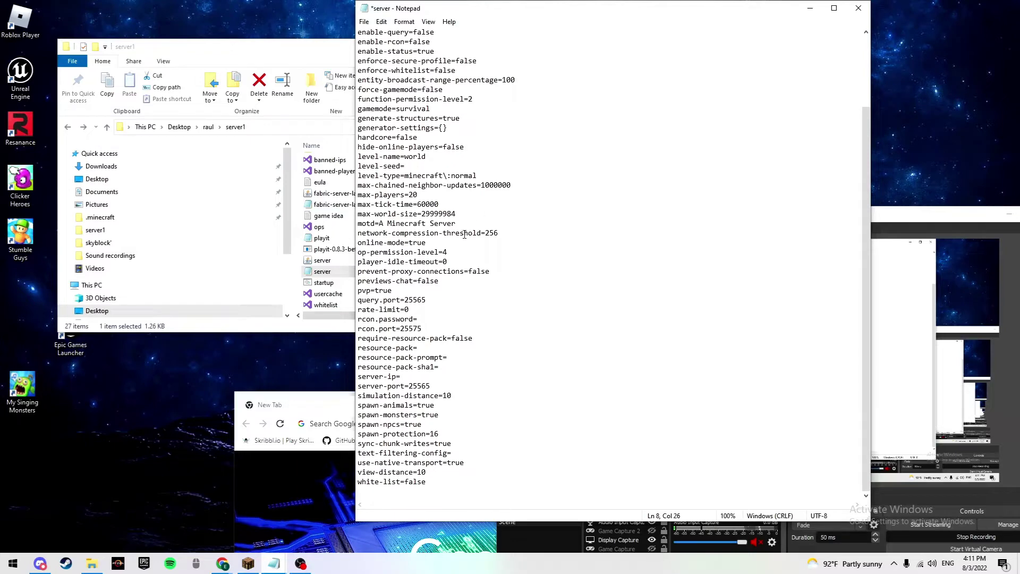
pyautogui.scroll(3, 464, 235)
pyautogui.click(363, 21)
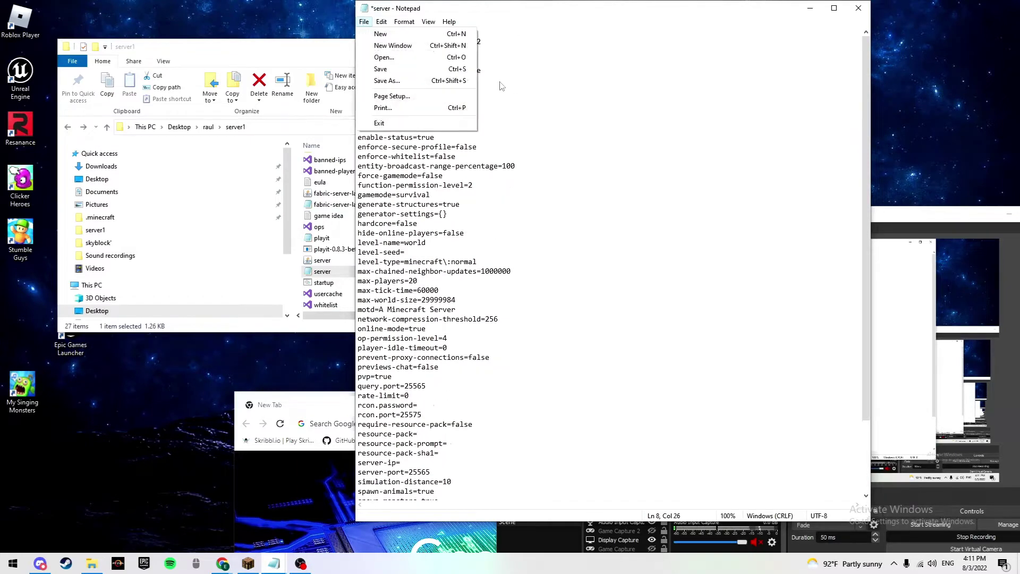
pyautogui.click(403, 70)
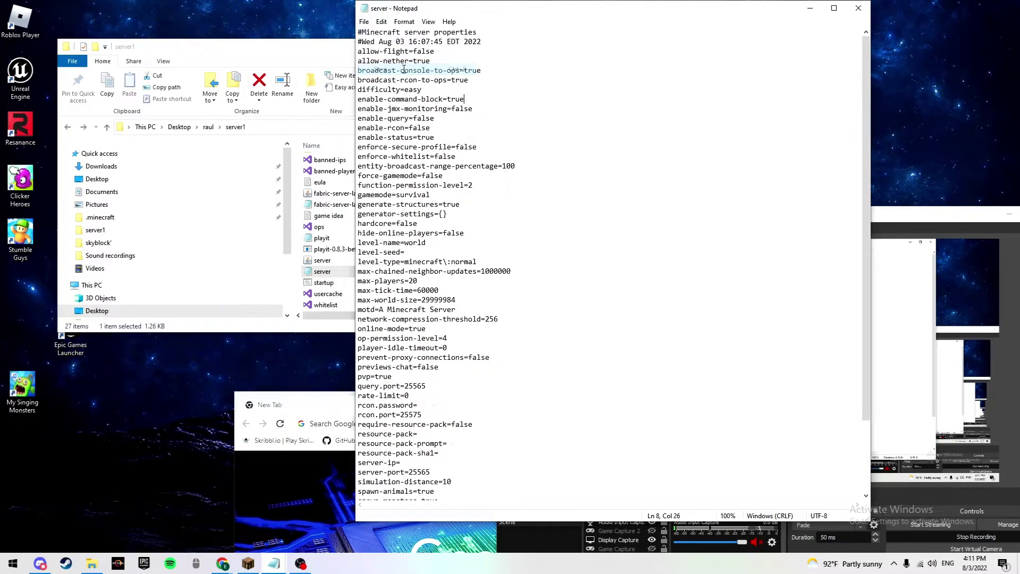
pyautogui.click(857, 7)
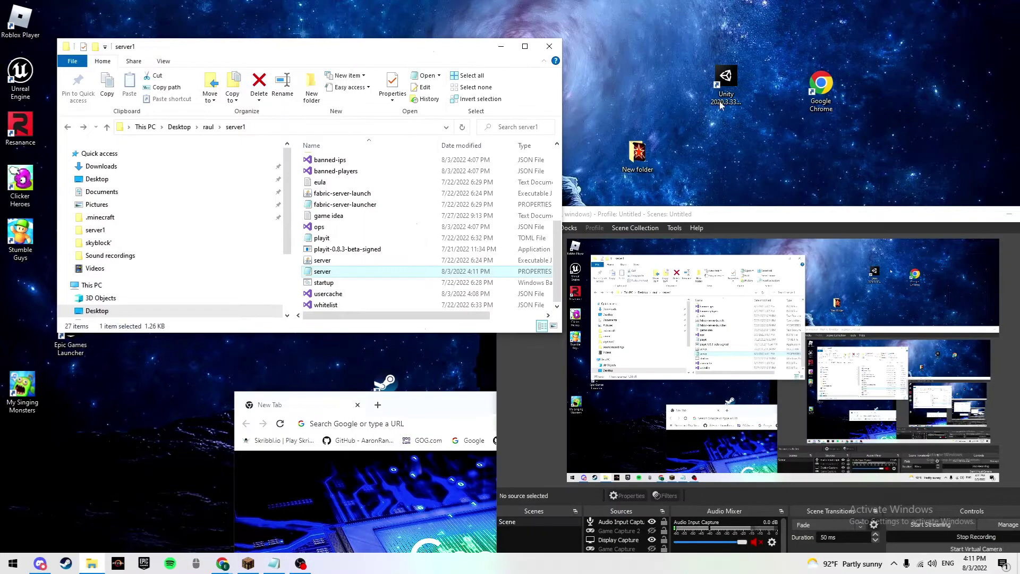
# Step: Run the startup batch file and playit-0.8.3-beta-signed from the server1 folder, minimizing both of their console windows
pyautogui.doubleClick(327, 282)
pyautogui.click(518, 51)
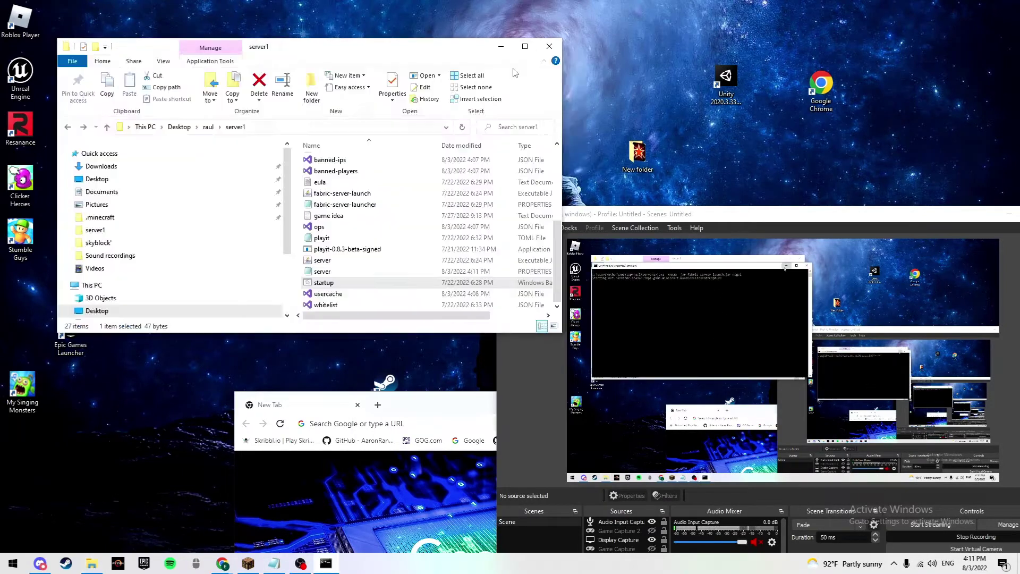
pyautogui.doubleClick(348, 249)
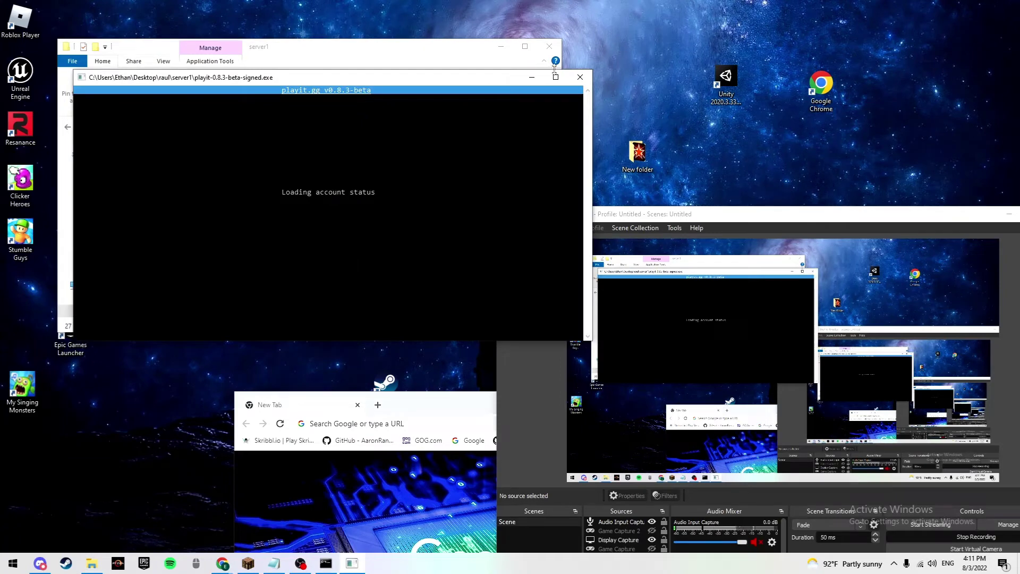
pyautogui.click(531, 78)
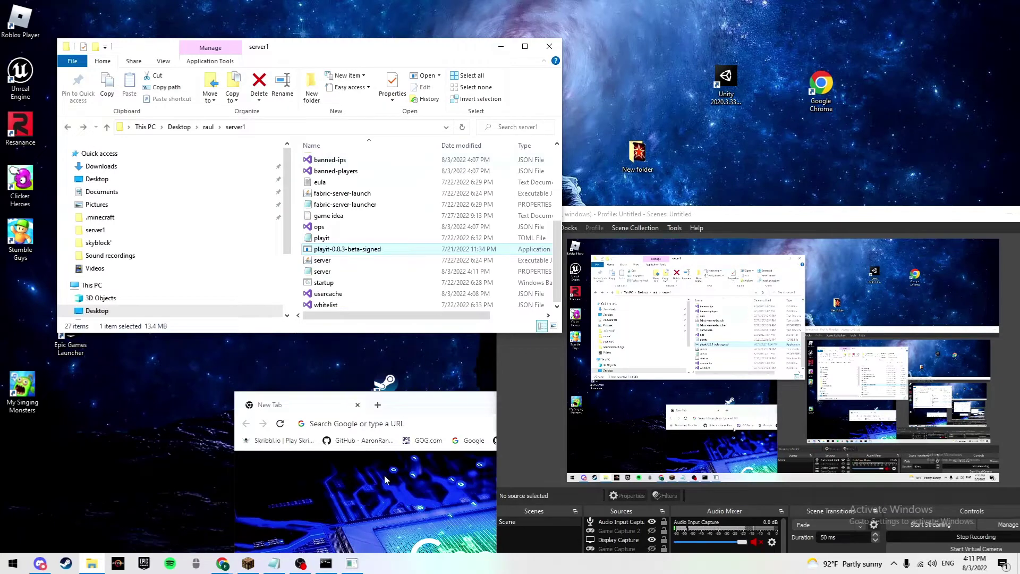
# Step: Check the server console, switch to Minecraft and refresh the multiplayer server list
pyautogui.click(326, 563)
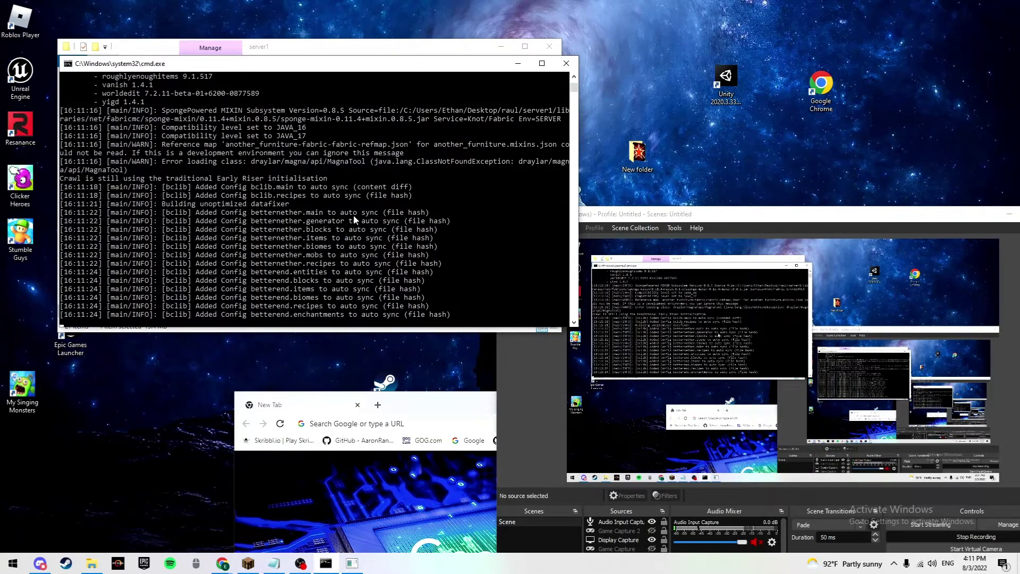
pyautogui.click(248, 563)
pyautogui.click(552, 534)
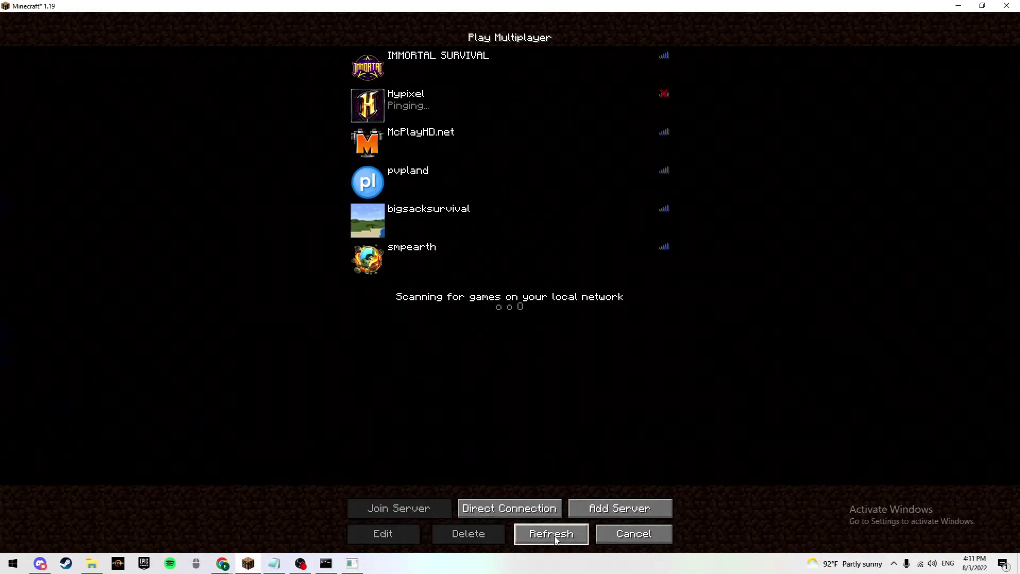
# Step: Read through the startup log in the server console and return to the Minecraft window
pyautogui.click(325, 563)
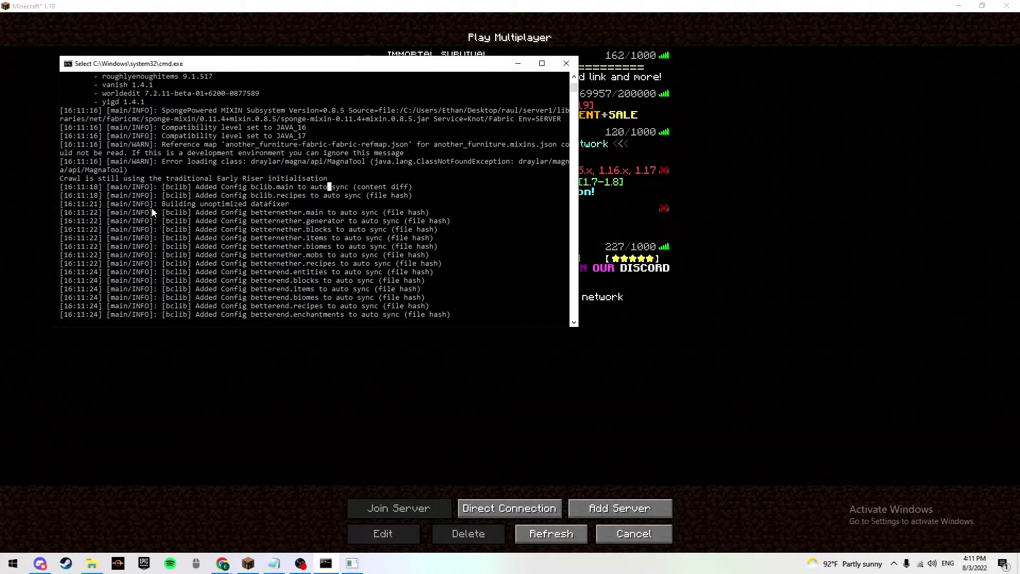
pyautogui.scroll(6, 255, 174)
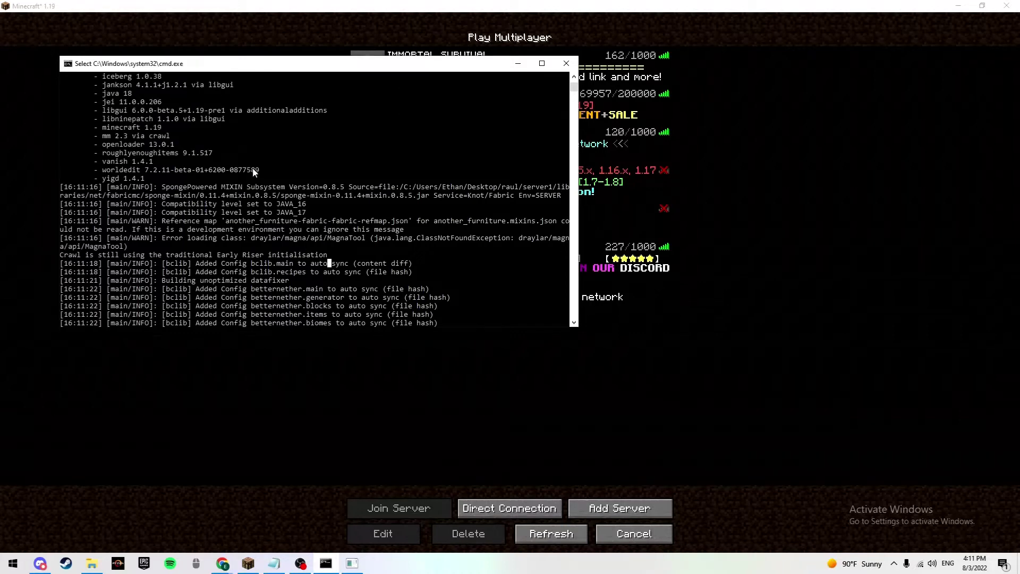
pyautogui.scroll(-14, 291, 141)
pyautogui.scroll(3, 298, 134)
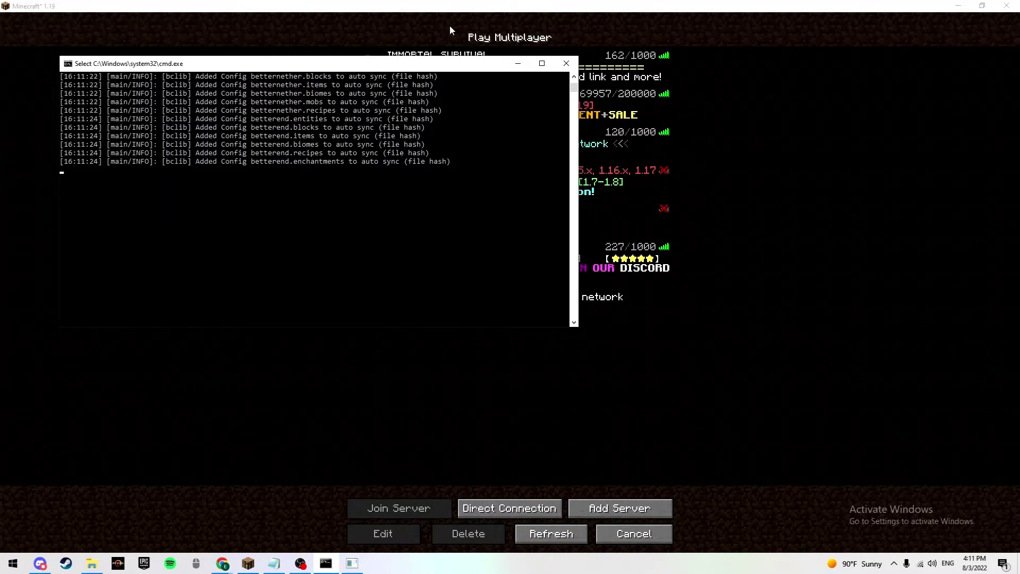
pyautogui.moveTo(391, 153); pyautogui.dragTo(391, 162)
pyautogui.click(492, 33)
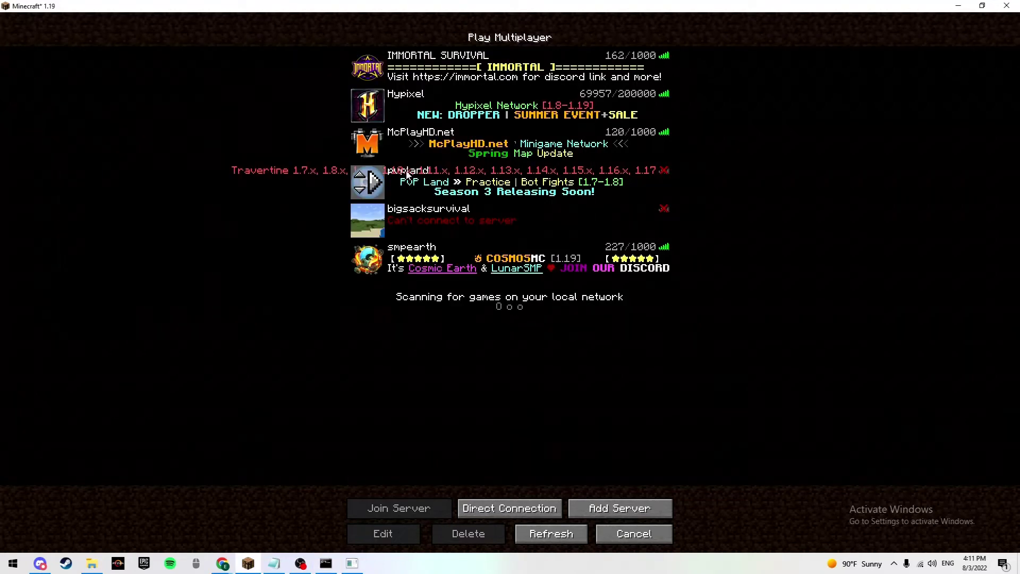
# Step: Try to join the bigsacksurvival server, check the server console meanwhile, and go back to the server list
pyautogui.click(384, 218)
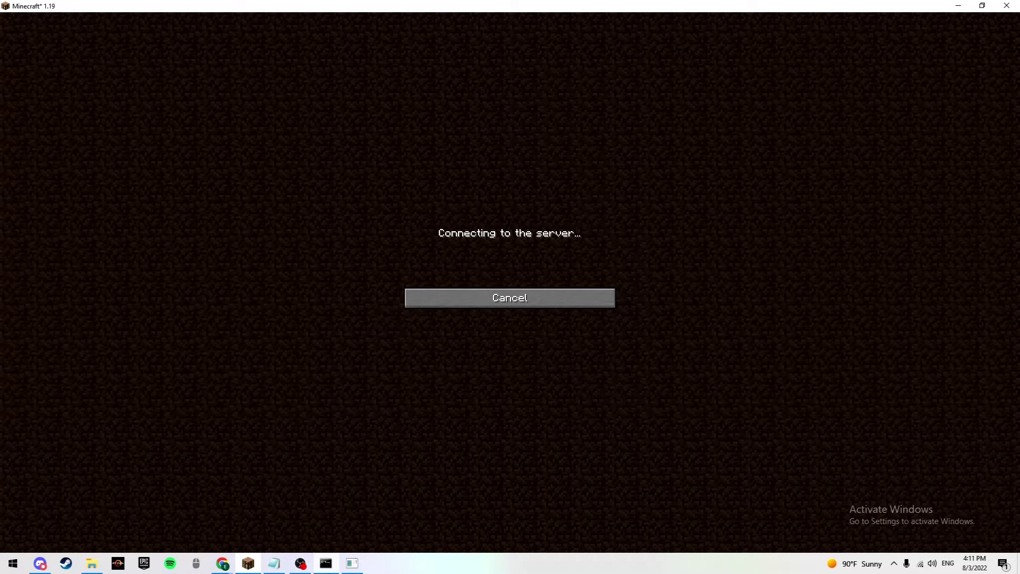
pyautogui.click(325, 563)
pyautogui.moveTo(371, 220); pyautogui.dragTo(374, 229)
pyautogui.click(641, 99)
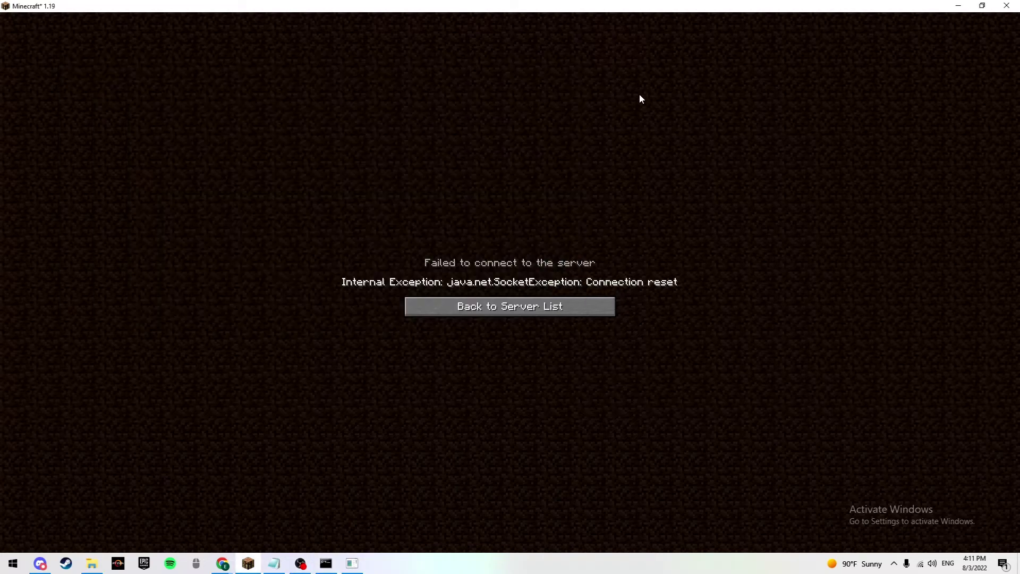
pyautogui.click(556, 314)
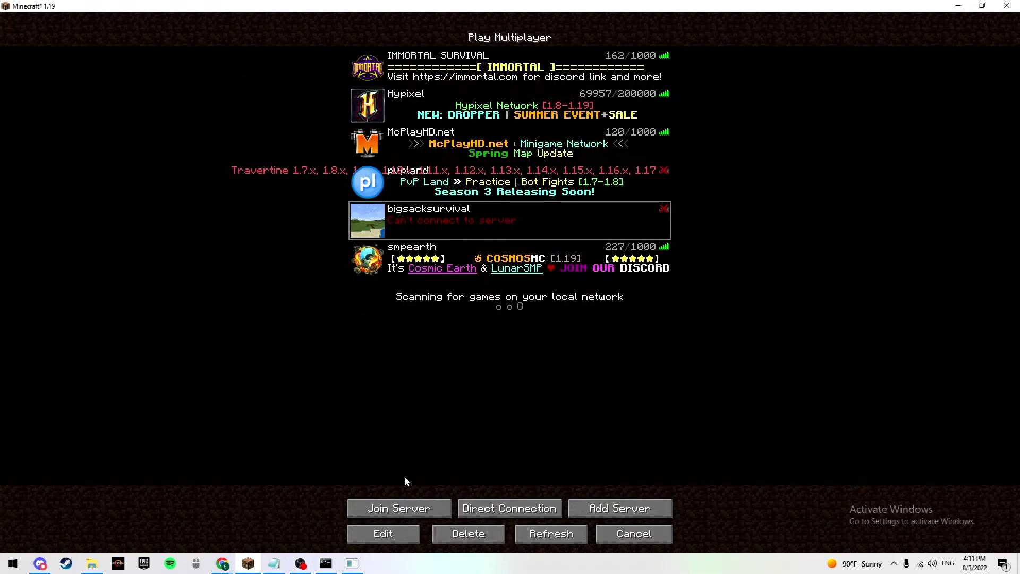
# Step: Close the stalled server console, run the startup batch file again from the server1 folder and minimize the folder window
pyautogui.click(326, 563)
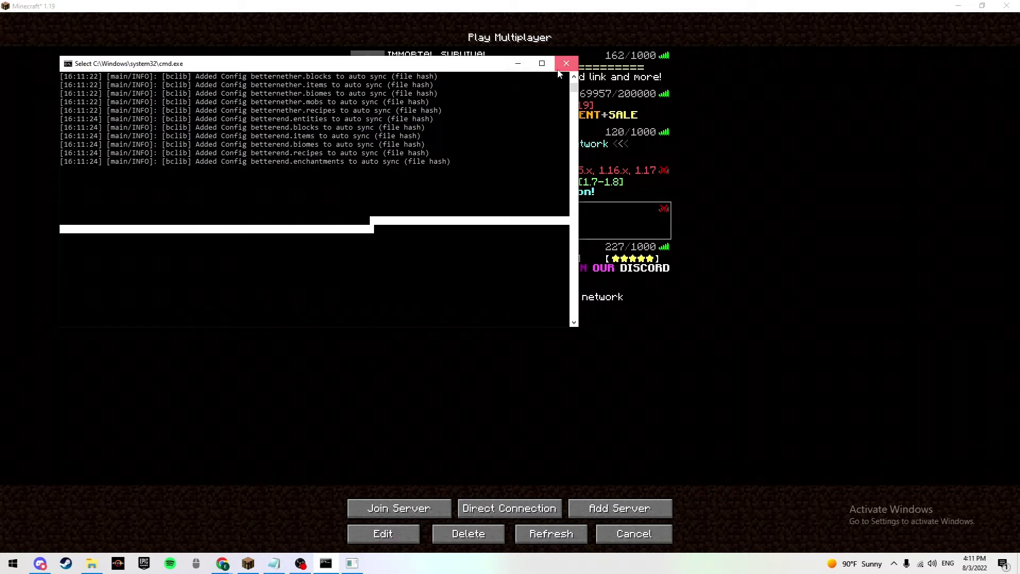
pyautogui.click(566, 63)
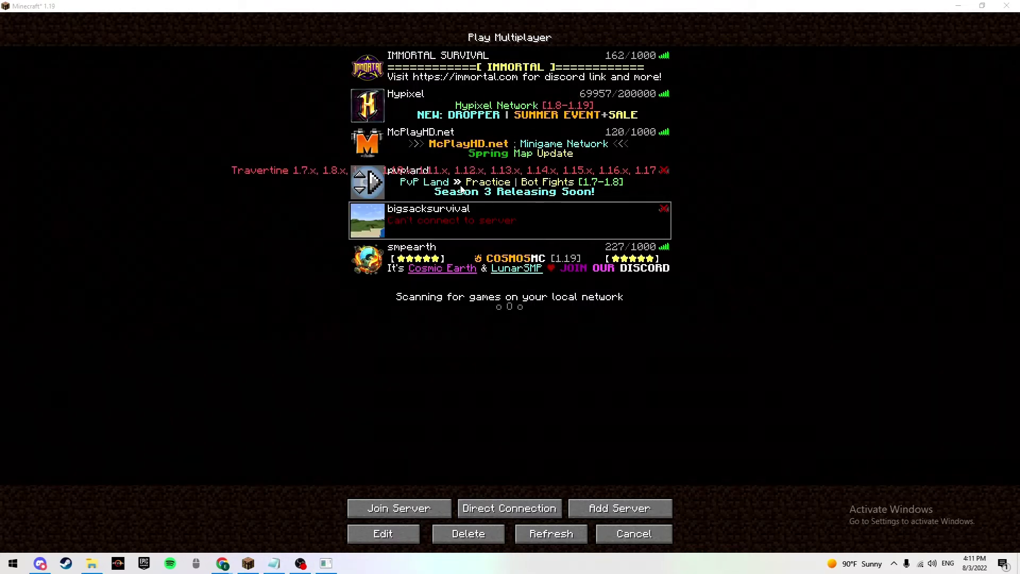
pyautogui.press('super')
pyautogui.click(91, 563)
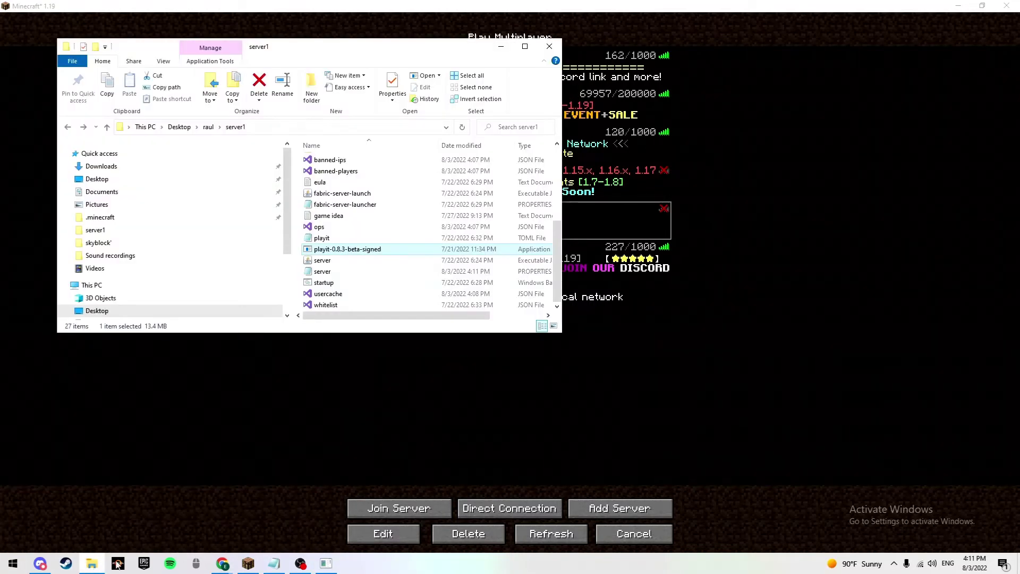
pyautogui.doubleClick(325, 282)
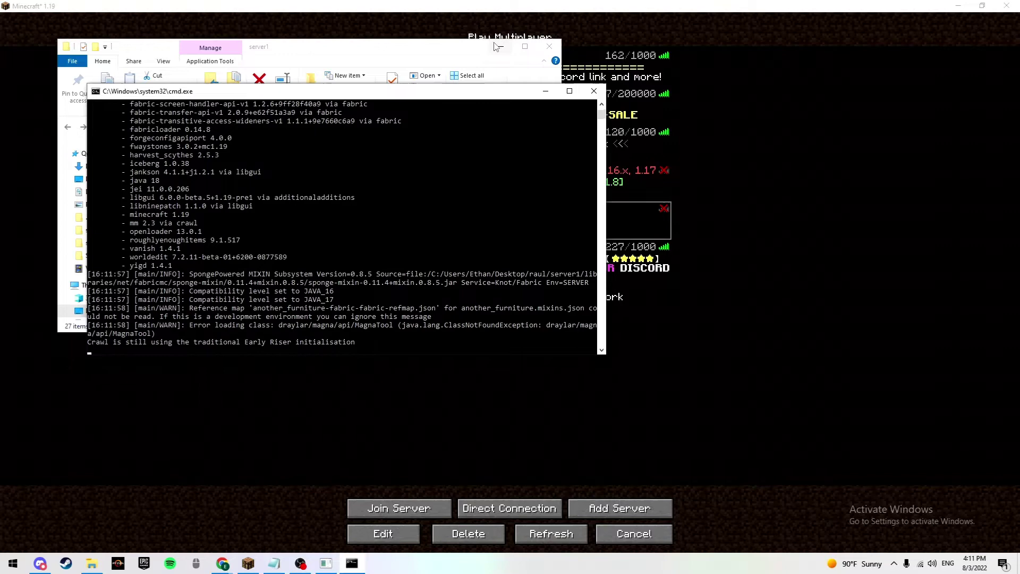
pyautogui.click(497, 48)
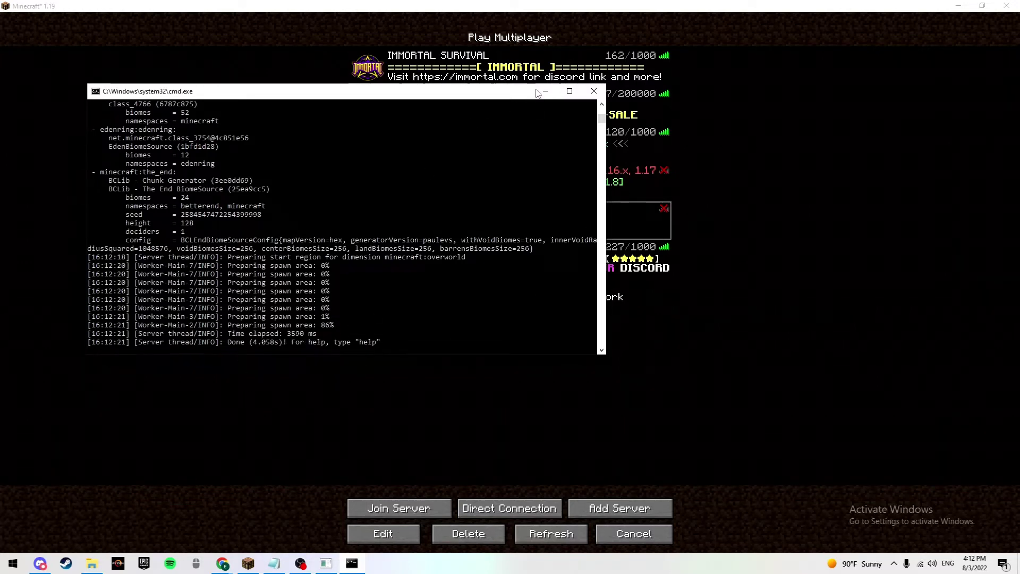
# Step: Minimize the server console, join the bigsacksurvival server and walk over to the command block
pyautogui.click(536, 92)
pyautogui.click(372, 221)
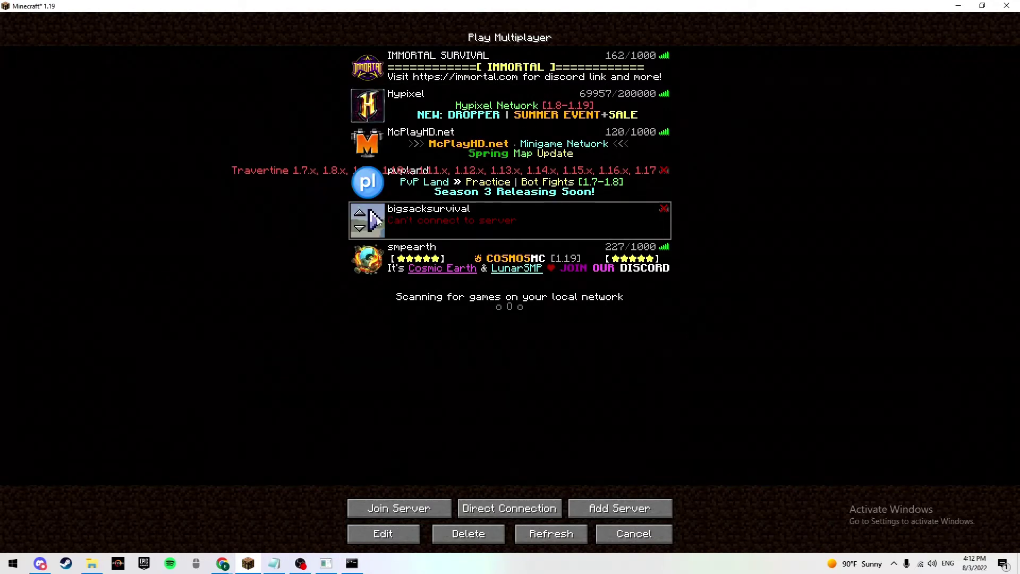
pyautogui.click(372, 221)
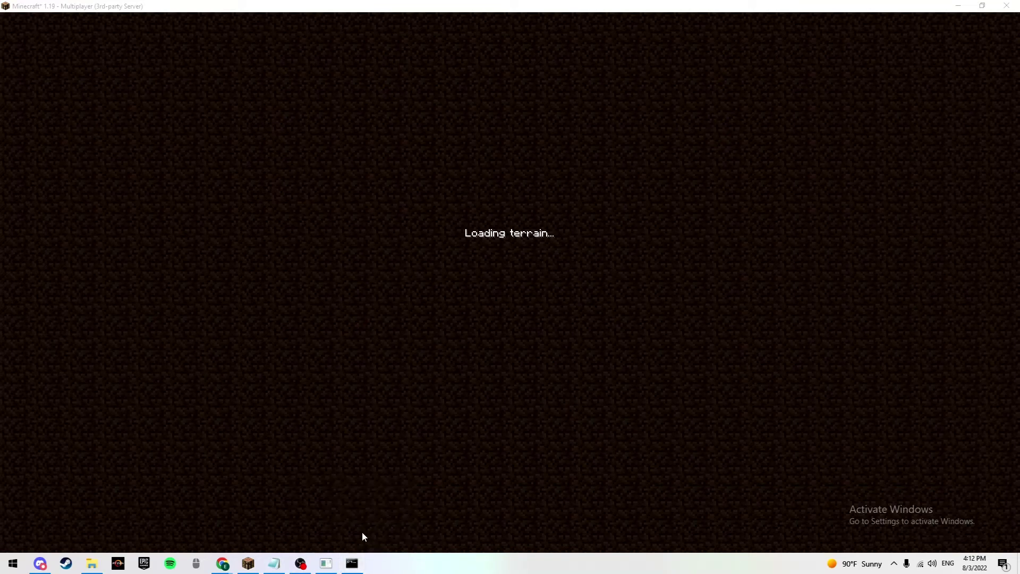
pyautogui.press('w')
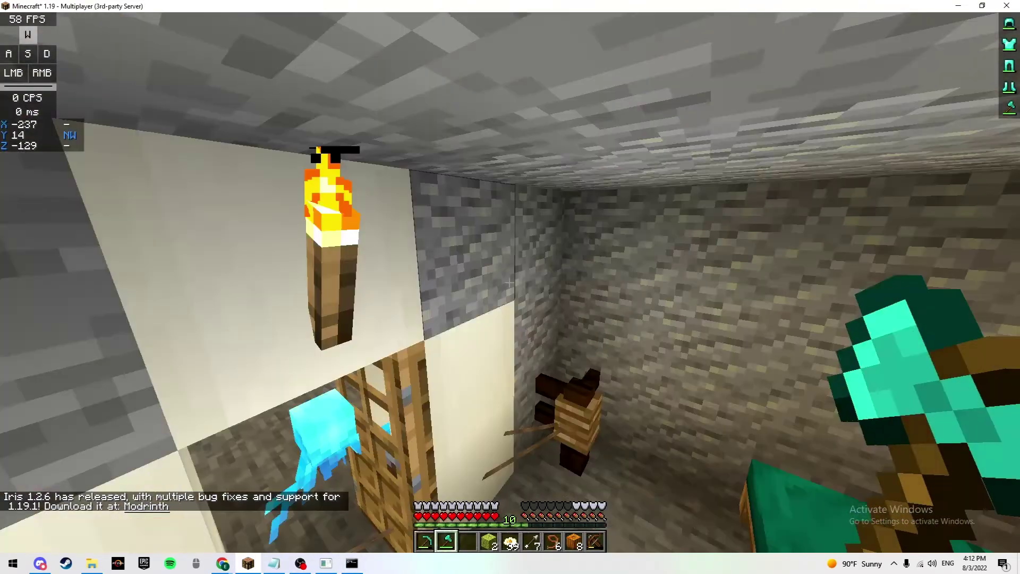
pyautogui.press('s')
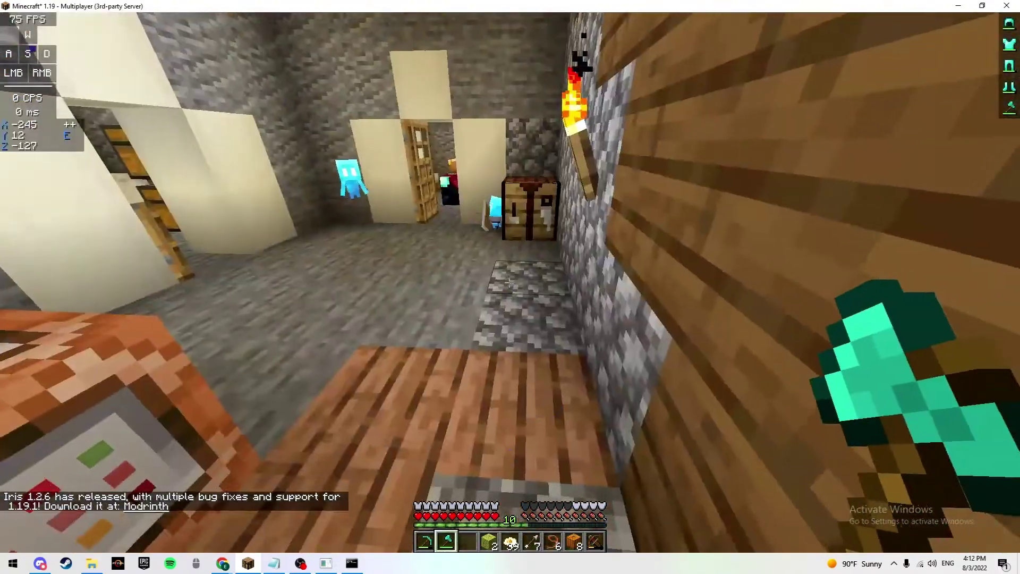
# Step: Switch the own game mode to creative with the command /gamemode creative
pyautogui.press('/')
pyautogui.write('gha')
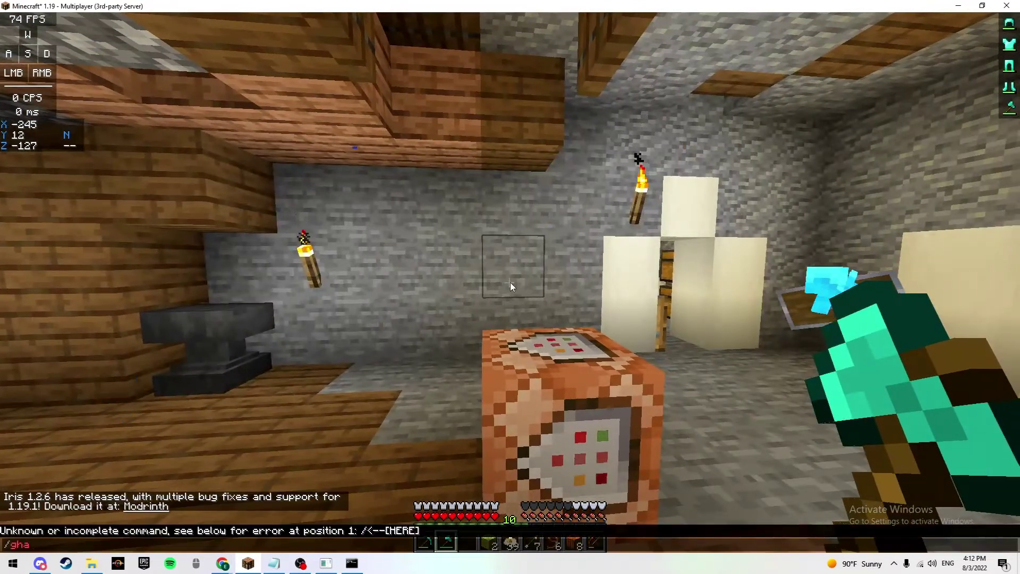
pyautogui.press('BackSpace')
pyautogui.press('BackSpace')
pyautogui.write('ame')
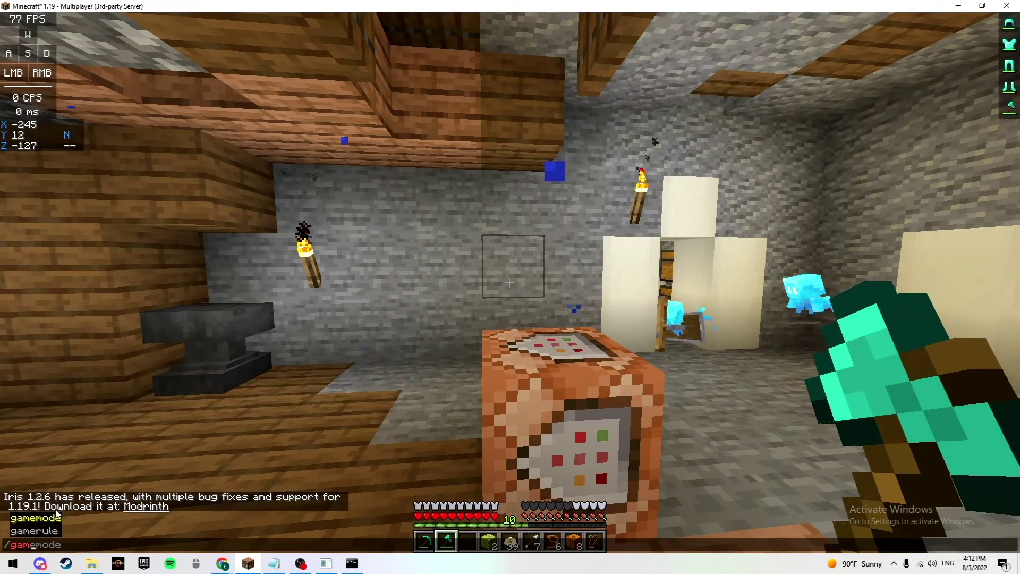
pyautogui.click(57, 511)
pyautogui.write('creative')
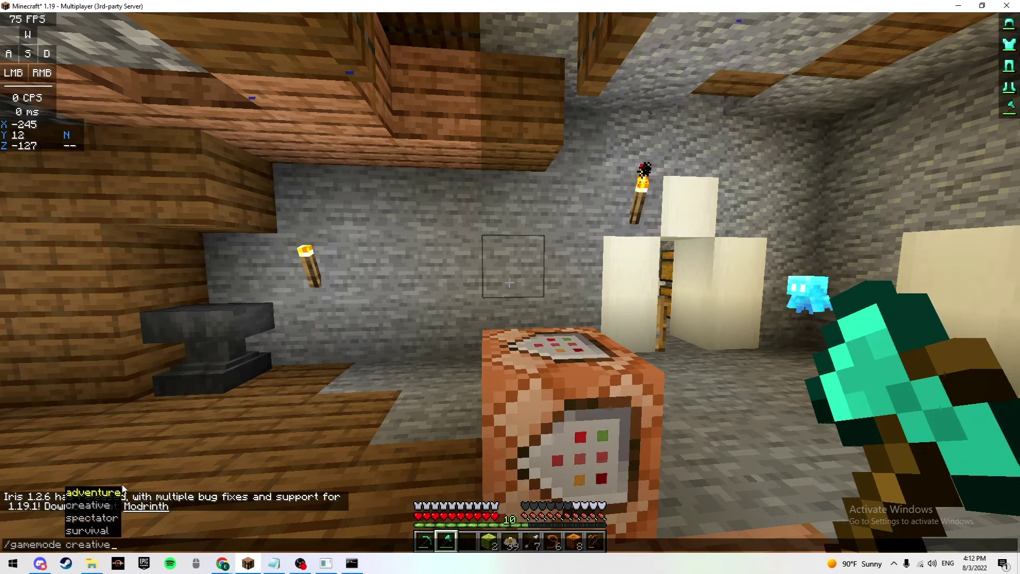
pyautogui.press('Return')
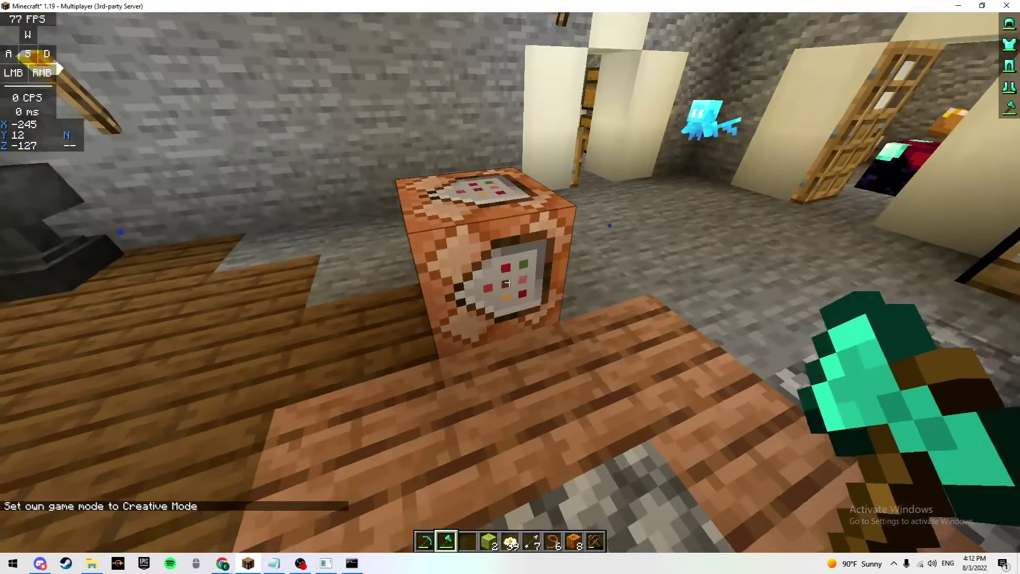
# Step: Set the command block's console command to /summon minecraft:chicken, make it Always Active and save the settings
pyautogui.rightClick(509, 283)
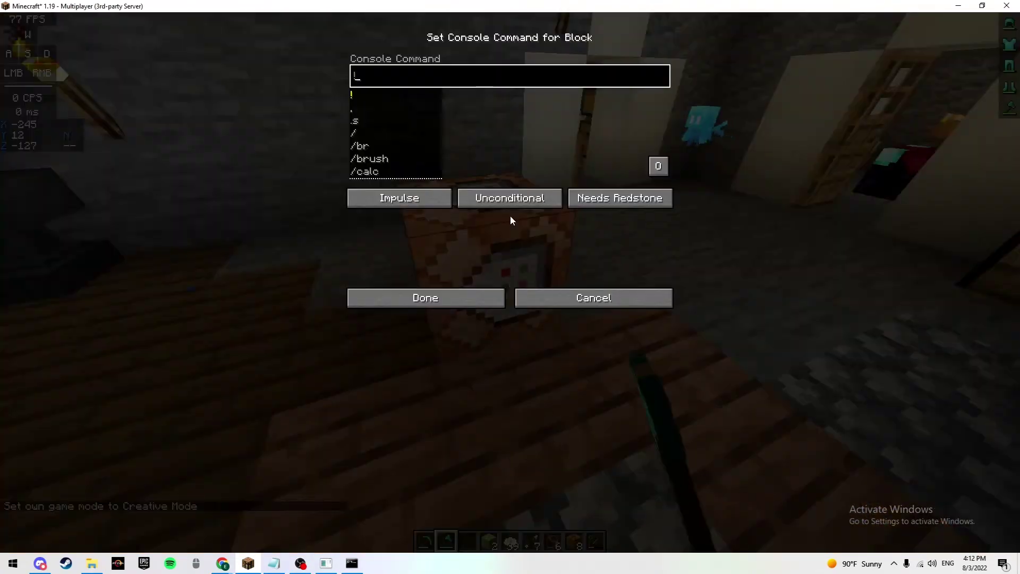
pyautogui.write('/s')
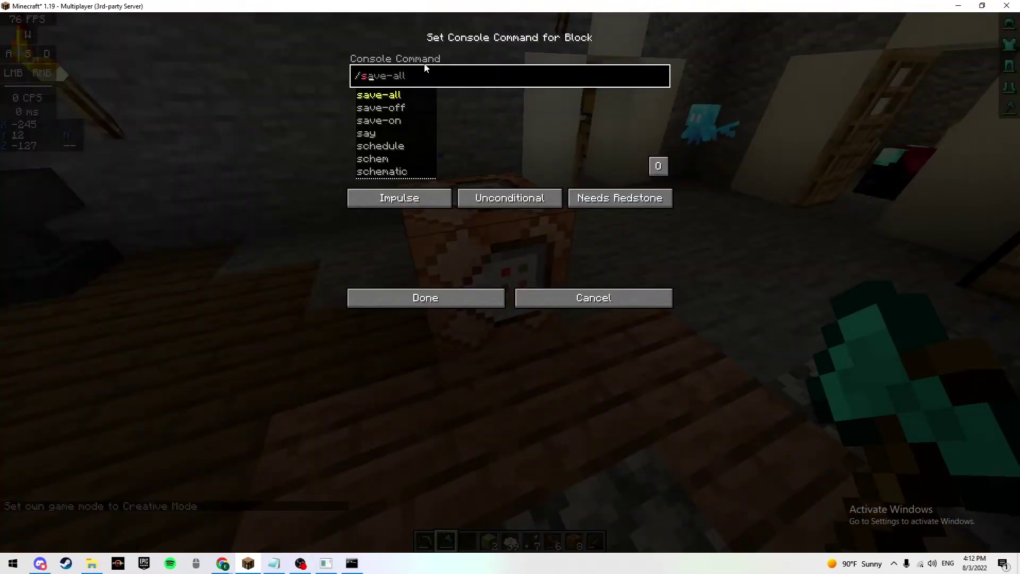
pyautogui.press('BackSpace')
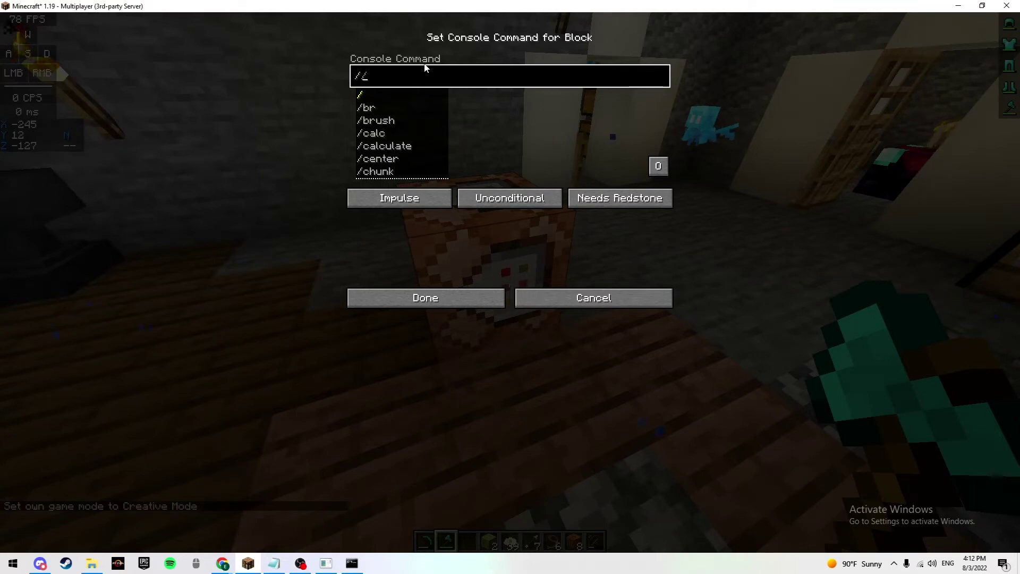
pyautogui.write('summon')
pyautogui.press('Tab')
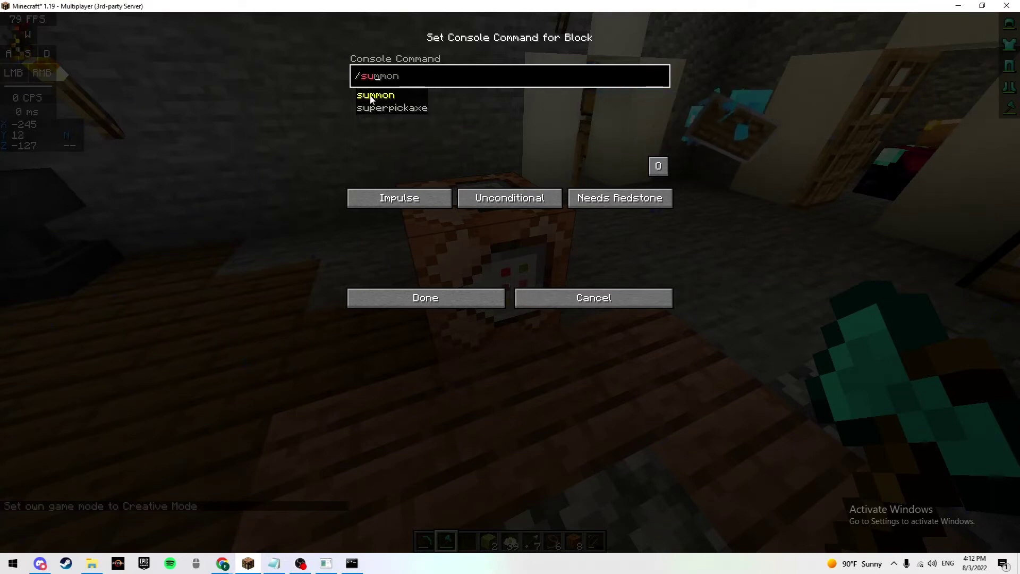
pyautogui.write('ch')
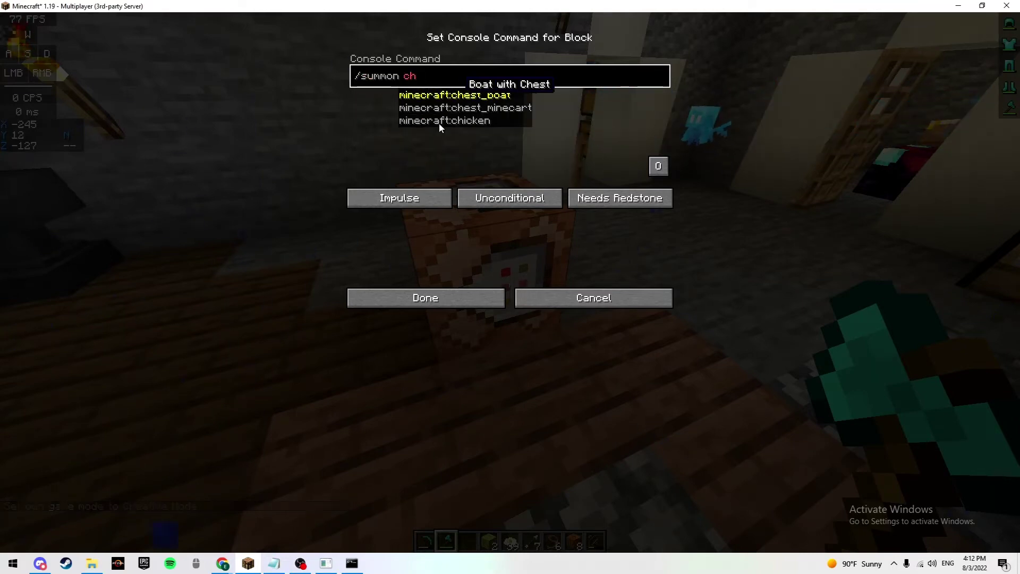
pyautogui.click(476, 121)
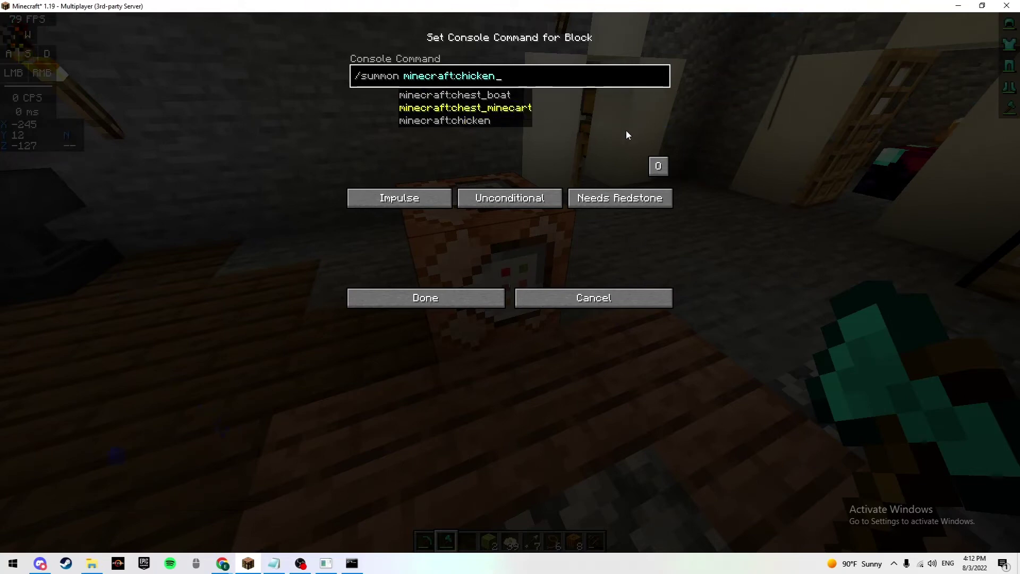
pyautogui.click(643, 197)
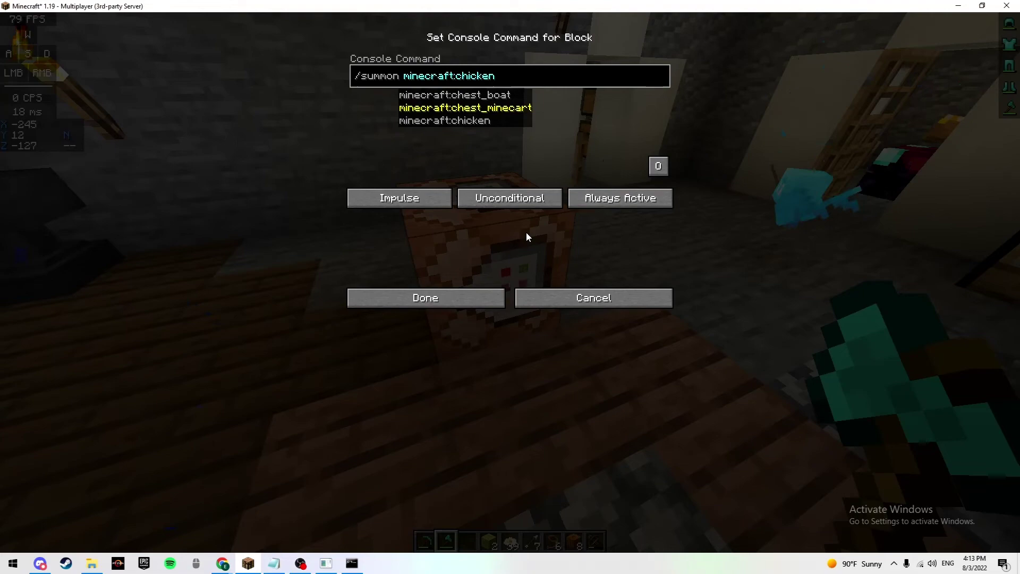
pyautogui.click(438, 295)
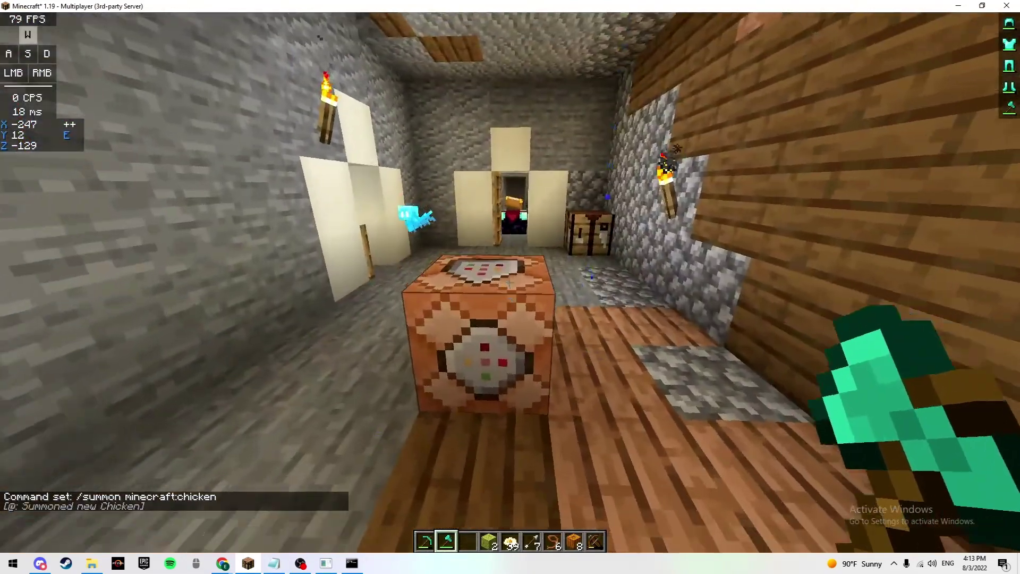
# Step: Walk around the command block and examine the area for the result of its summon command
pyautogui.press('w')
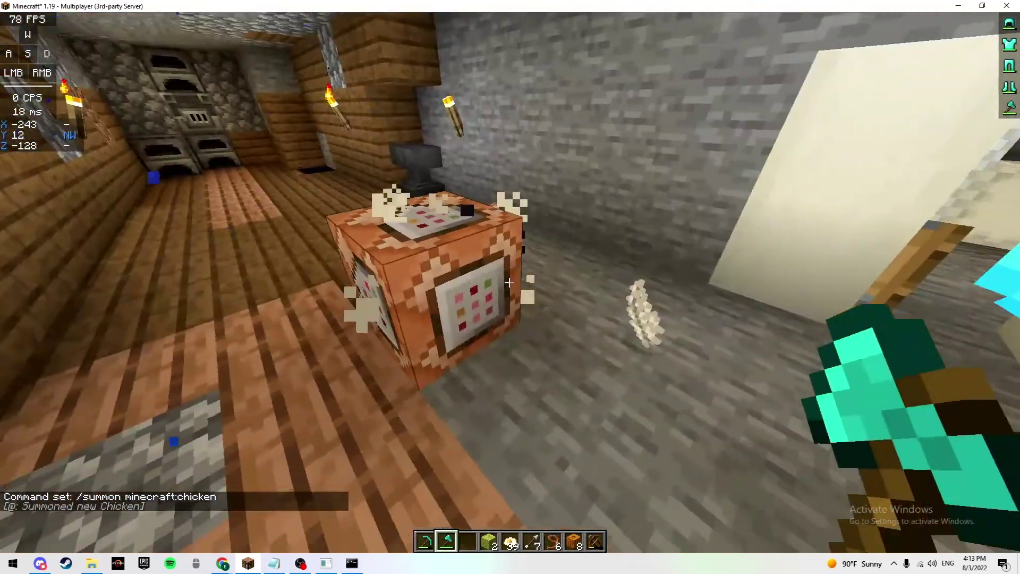
pyautogui.press('d')
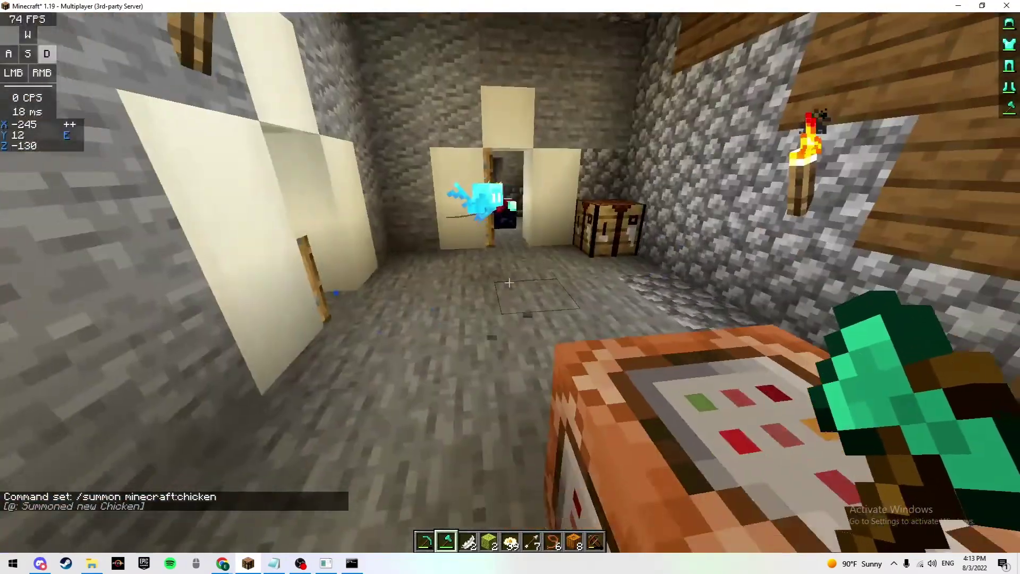
pyautogui.press('w')
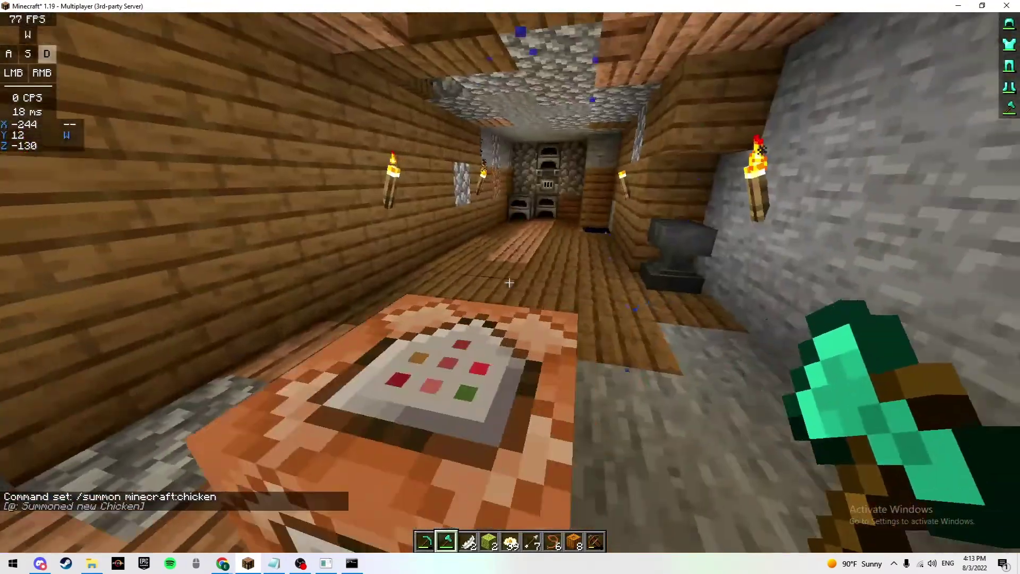
pyautogui.press('d')
pyautogui.press('d')
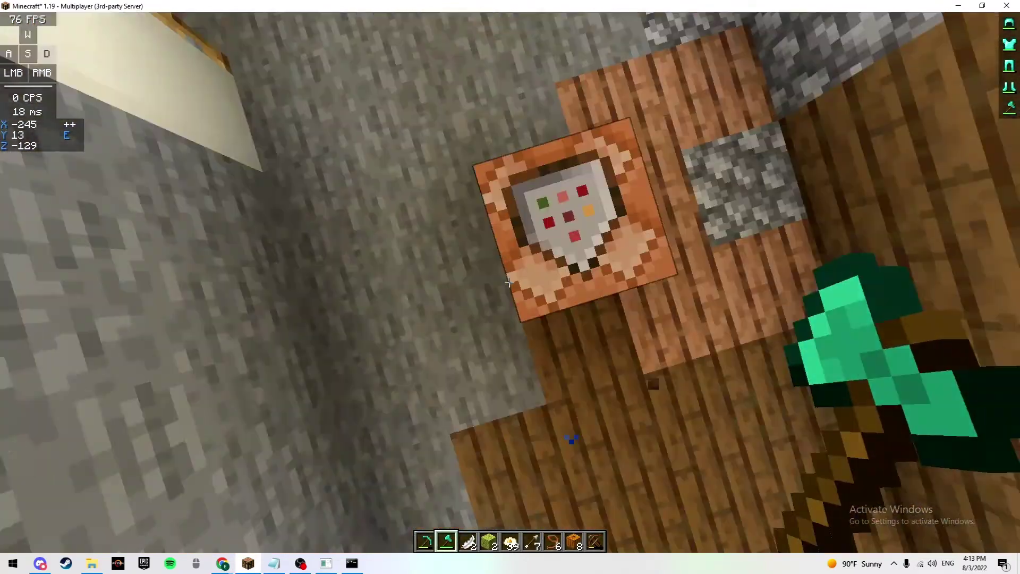
pyautogui.rightClick(510, 287)
pyautogui.press('Escape')
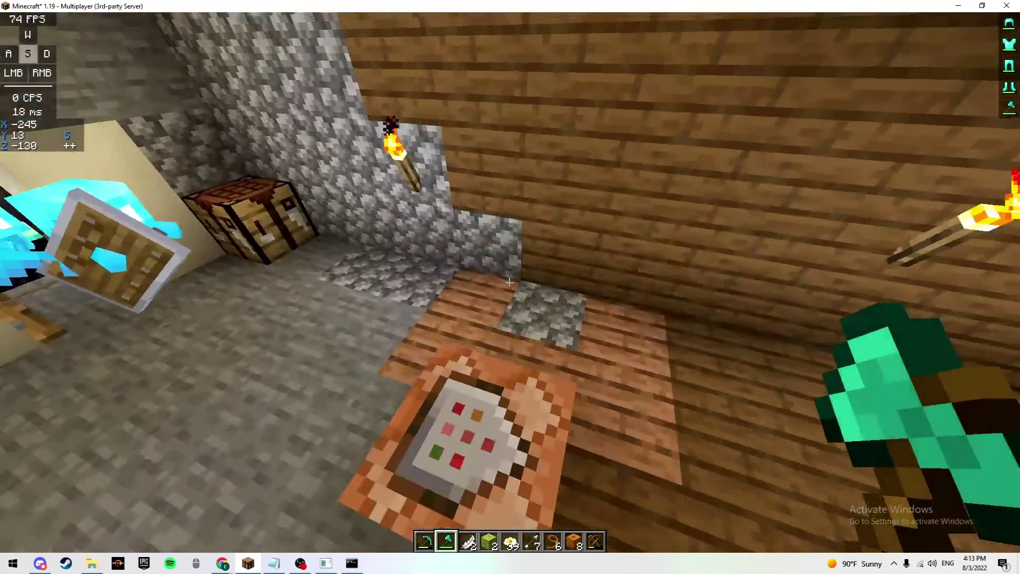
# Step: Disable the shaders and move on past the command block
pyautogui.press('k')
pyautogui.press('d')
pyautogui.press('w')
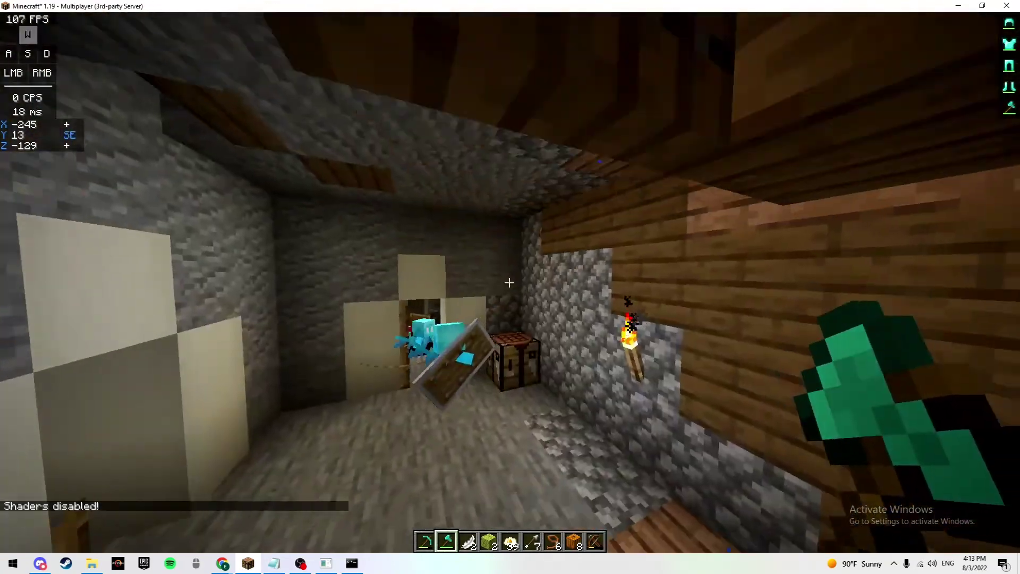